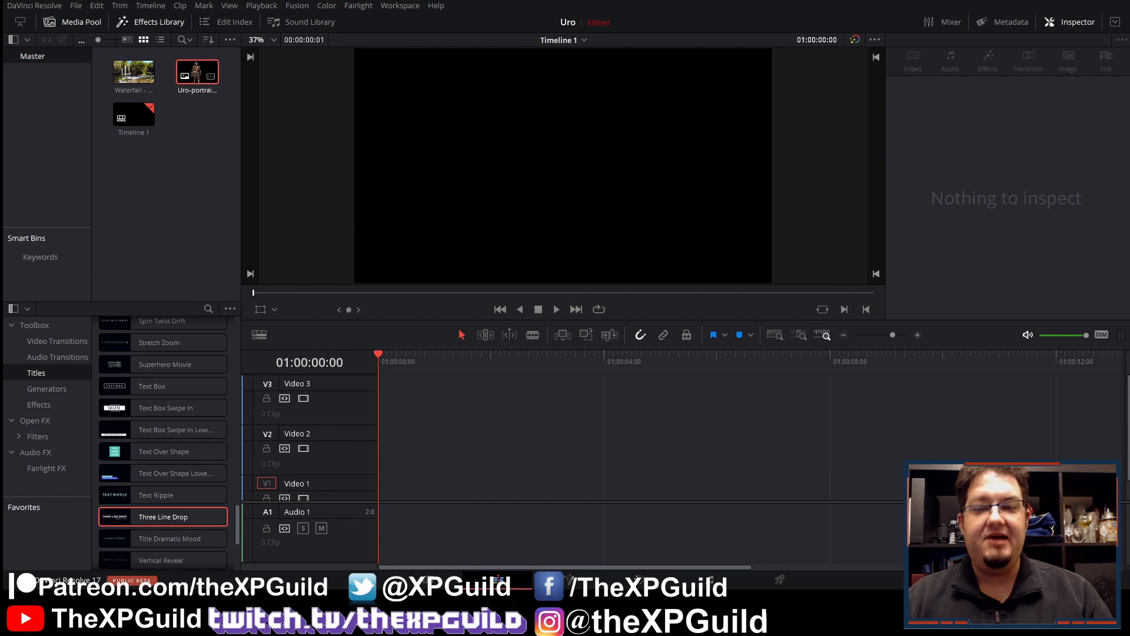
- Place the Waterfall video at the start of the Video 1 track and play its opening seconds
{"action": "left_click", "coordinate": [197, 72]}
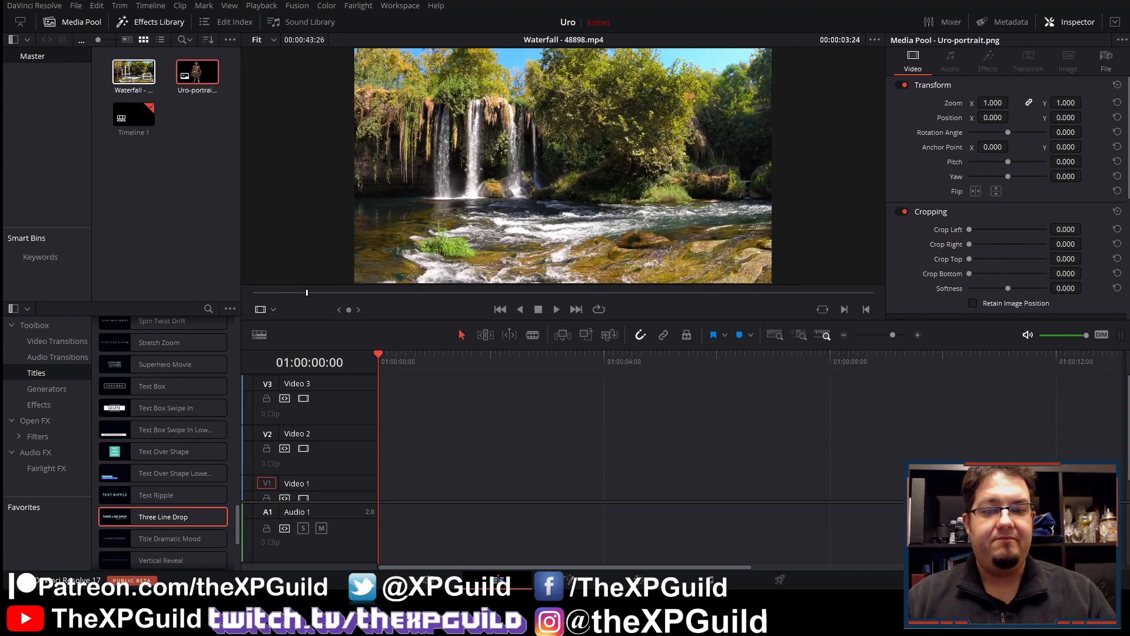
{"action": "left_click_drag", "start_coordinate": [117, 73], "coordinate": [371, 490]}
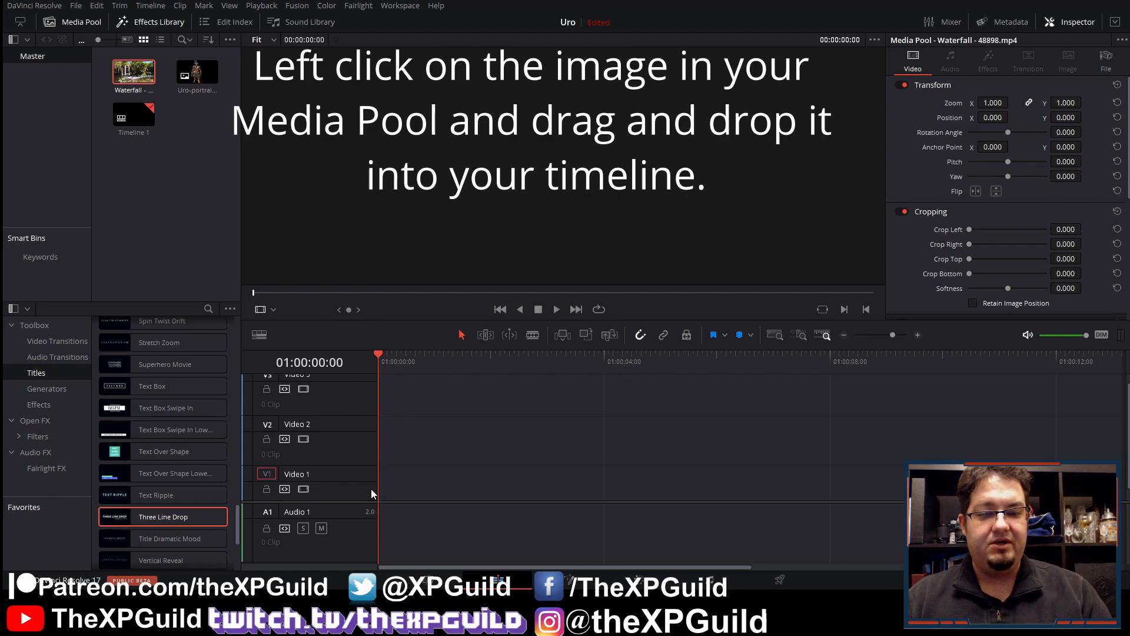
{"action": "left_click_drag", "start_coordinate": [130, 75], "coordinate": [452, 488]}
{"action": "left_click_drag", "start_coordinate": [381, 489], "coordinate": [380, 489]}
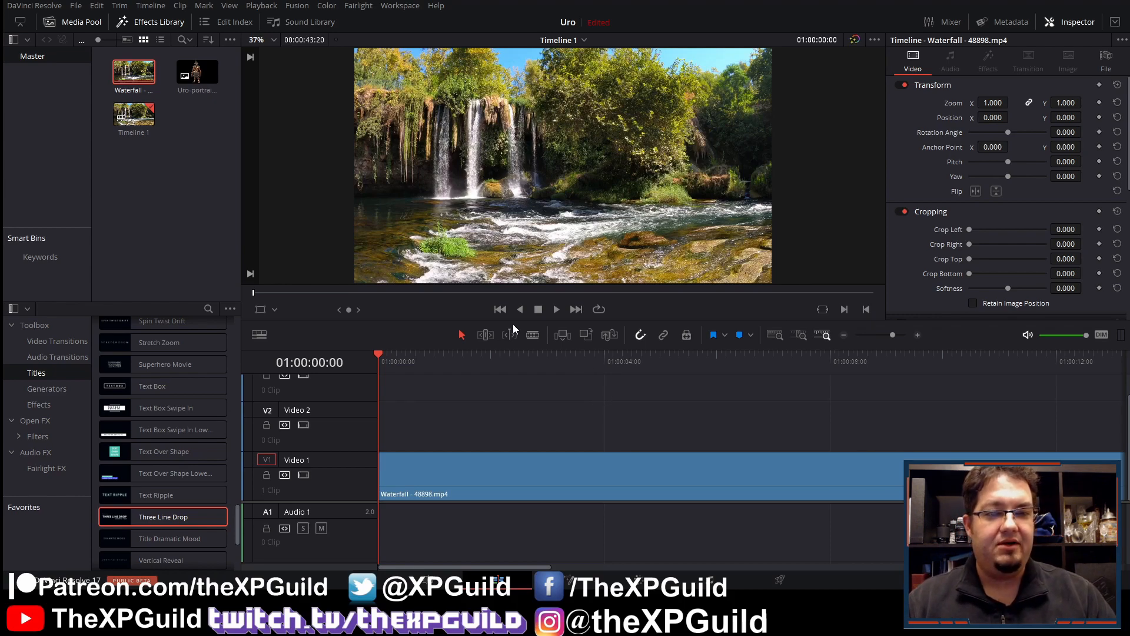
{"action": "left_click", "coordinate": [554, 310]}
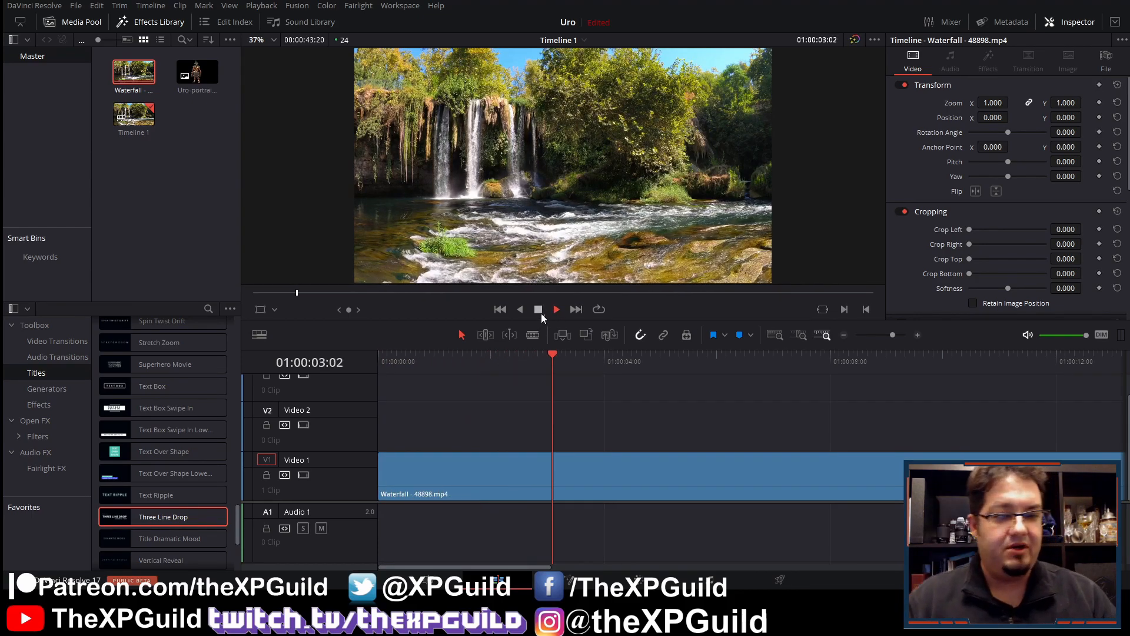
{"action": "left_click", "coordinate": [539, 311]}
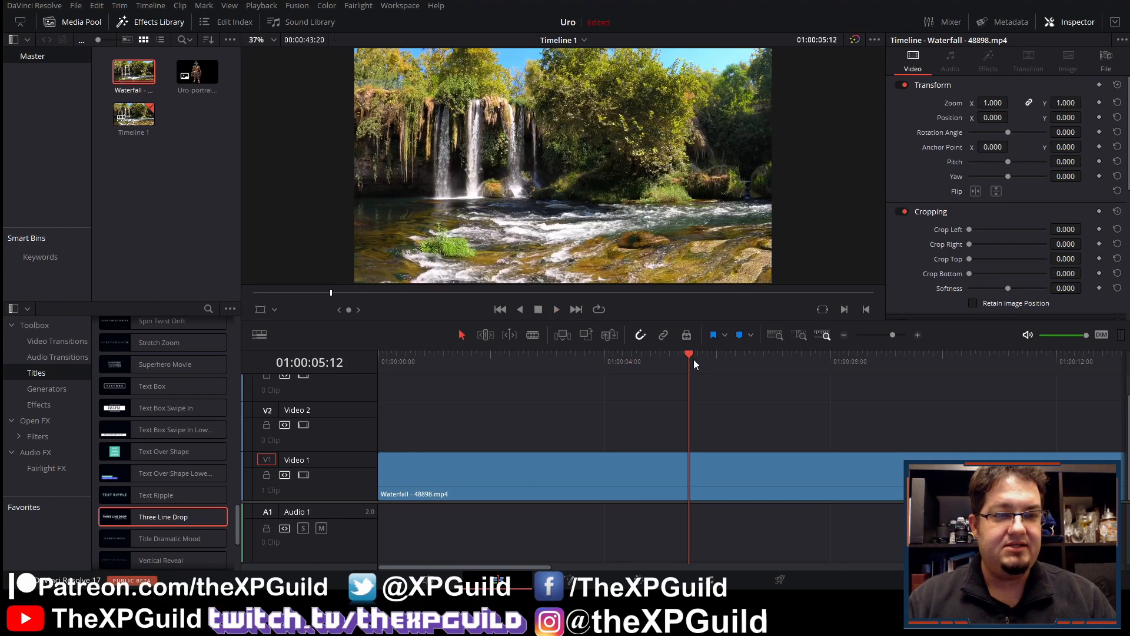
- Try to split the Waterfall clip at about 01:00:29:23, and undo the cuts
{"action": "left_click_drag", "start_coordinate": [687, 355], "coordinate": [658, 355]}
{"action": "key", "text": "b"}
{"action": "left_click", "coordinate": [659, 478]}
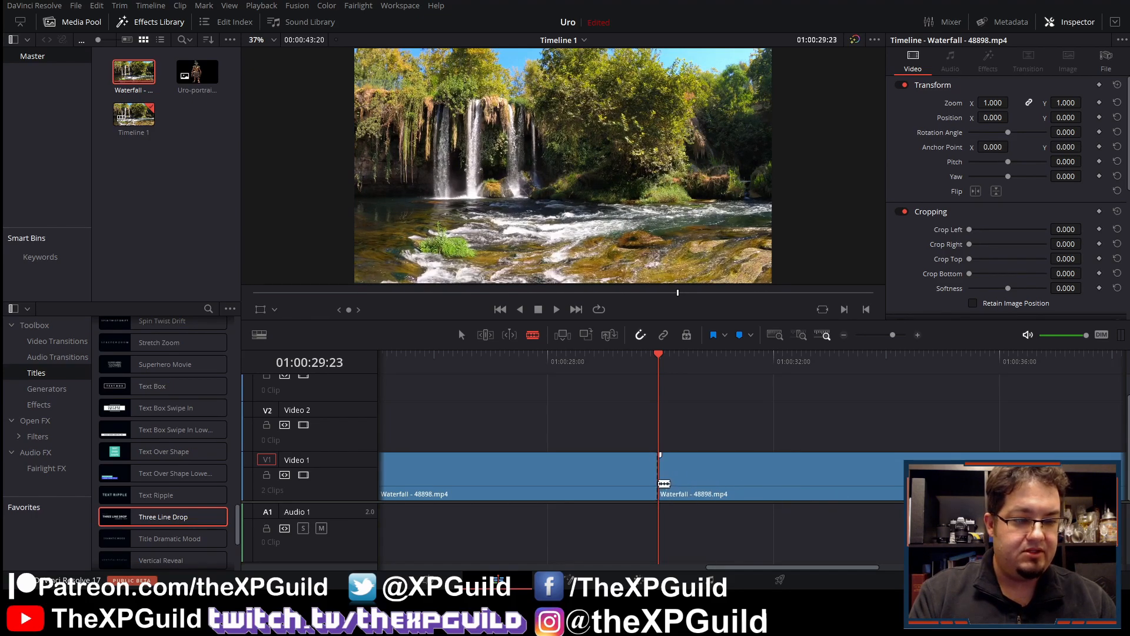
{"action": "left_click", "coordinate": [663, 481]}
{"action": "key", "text": "ctrl+z"}
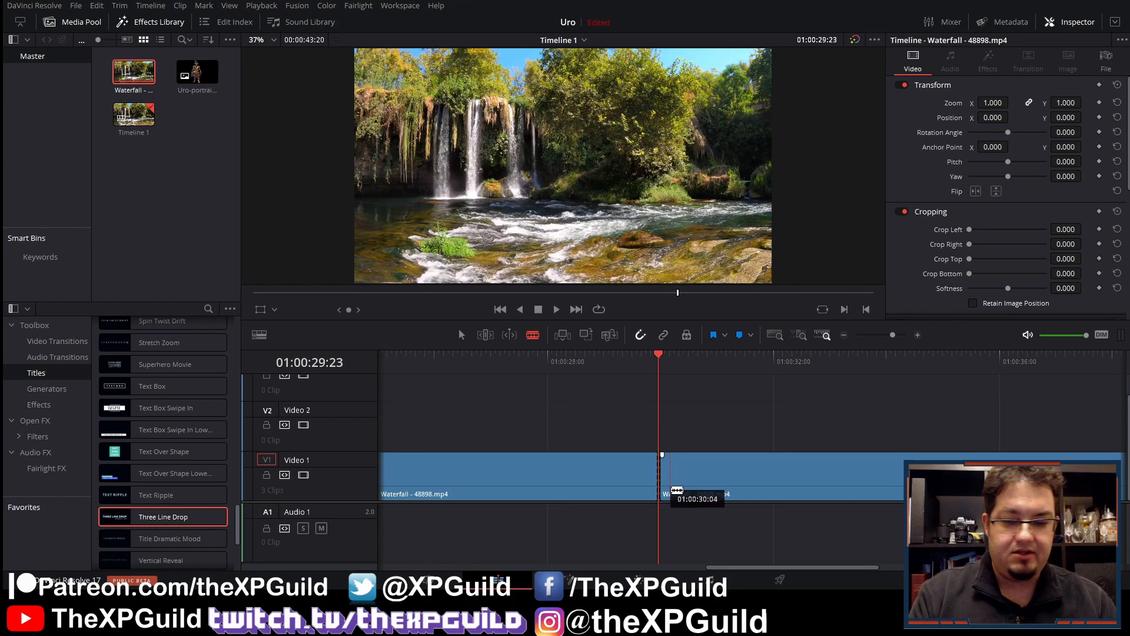
{"action": "key", "text": "ctrl+z"}
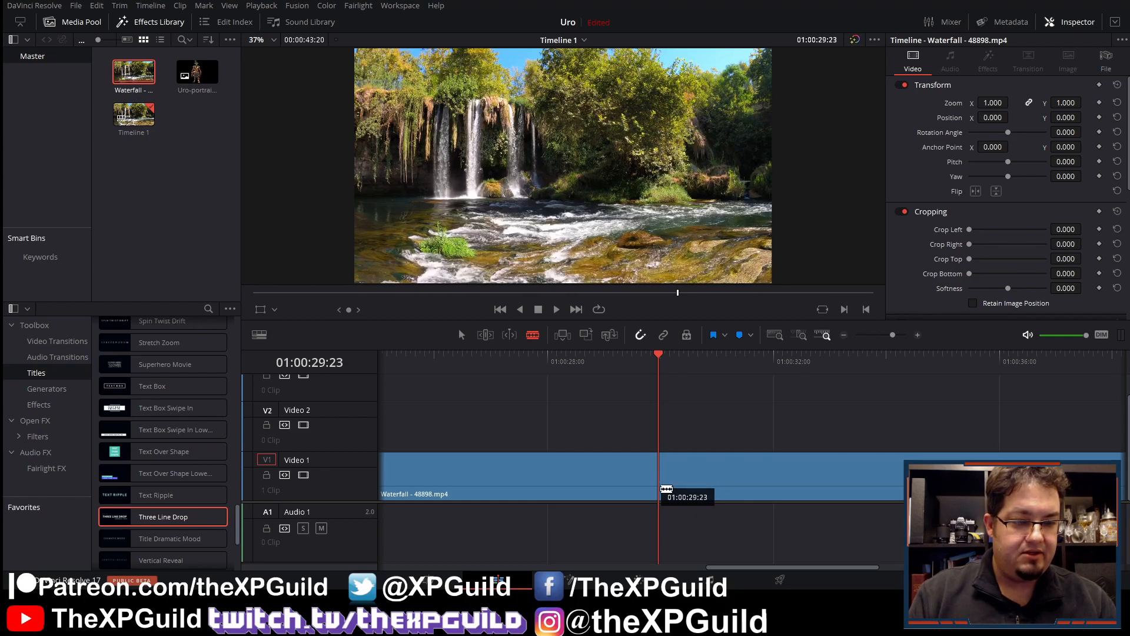
- Split the Waterfall clip at 01:00:30:00 and delete the remainder after the cut
{"action": "key", "text": "space"}
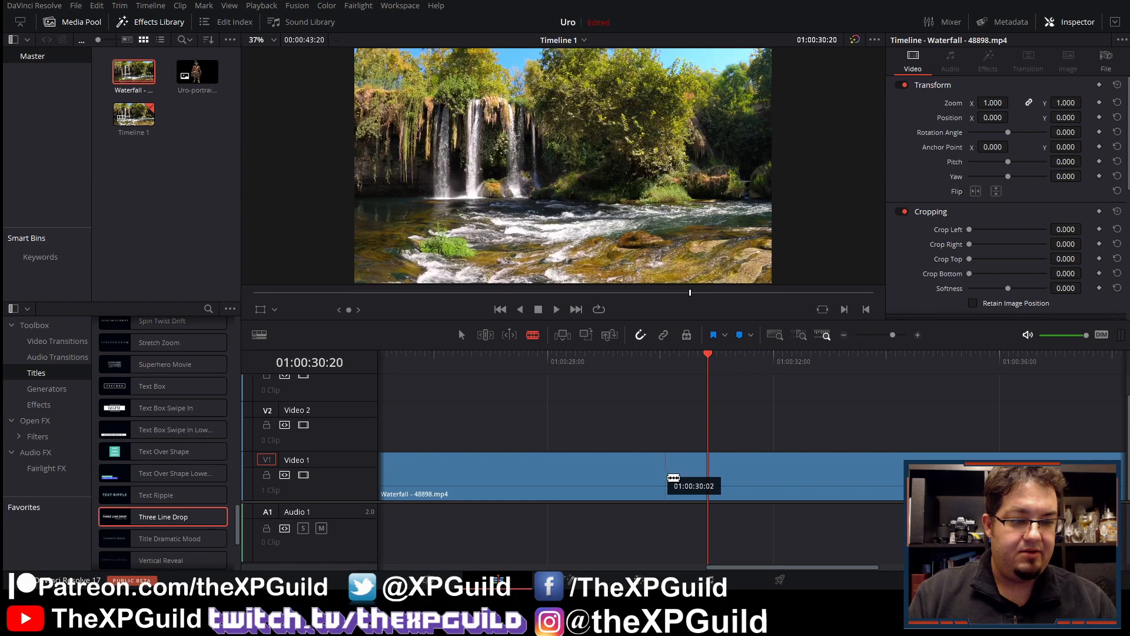
{"action": "left_click", "coordinate": [661, 477]}
{"action": "key", "text": "a"}
{"action": "left_click", "coordinate": [757, 471]}
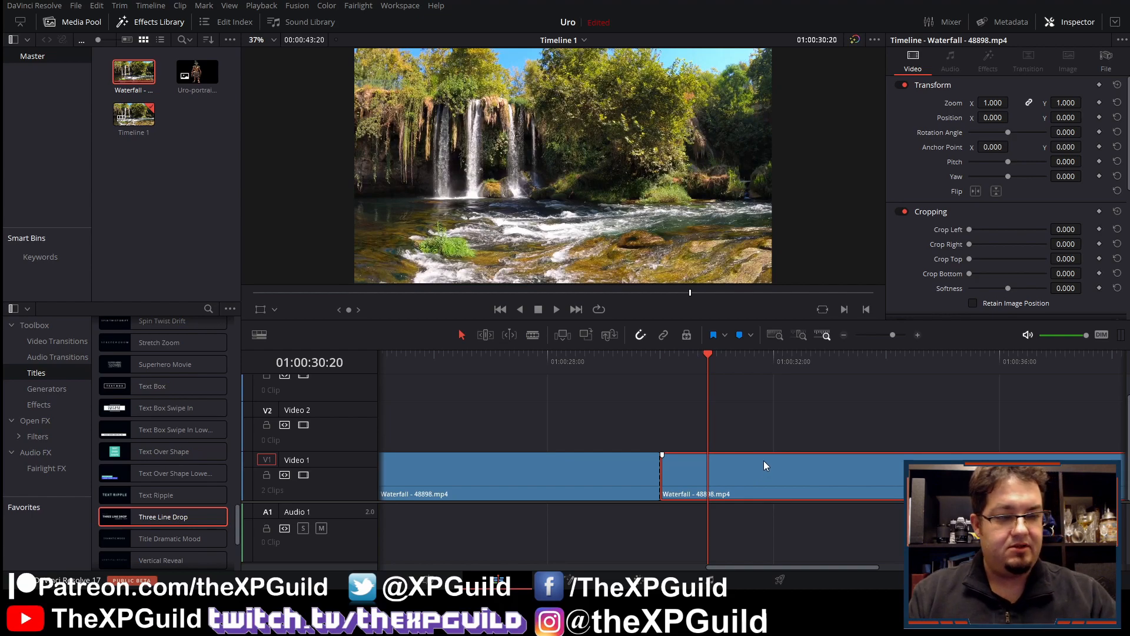
{"action": "key", "text": "Delete"}
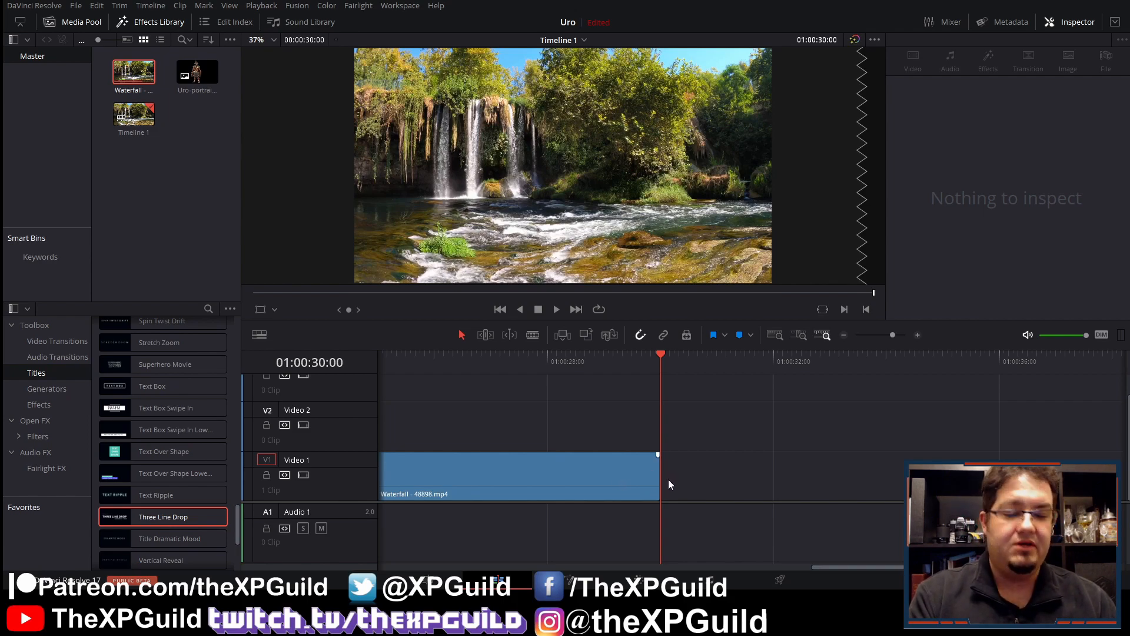
- Try splitting the Waterfall clip at 01:00:28:20, and undo the cut
{"action": "key", "text": "b"}
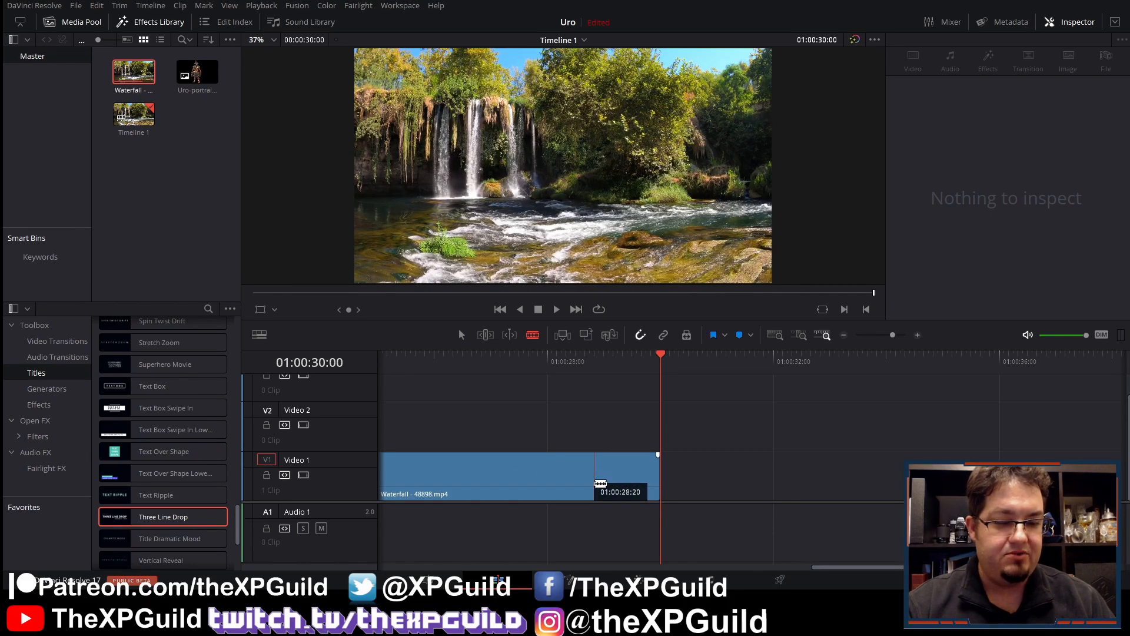
{"action": "left_click", "coordinate": [595, 482]}
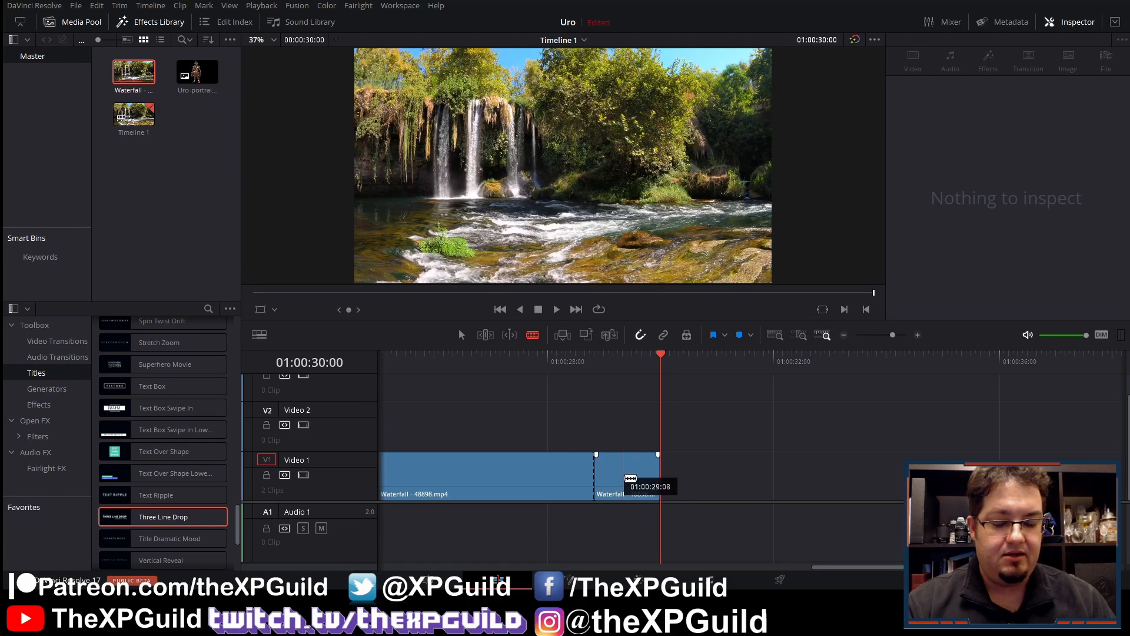
{"action": "key", "text": "a"}
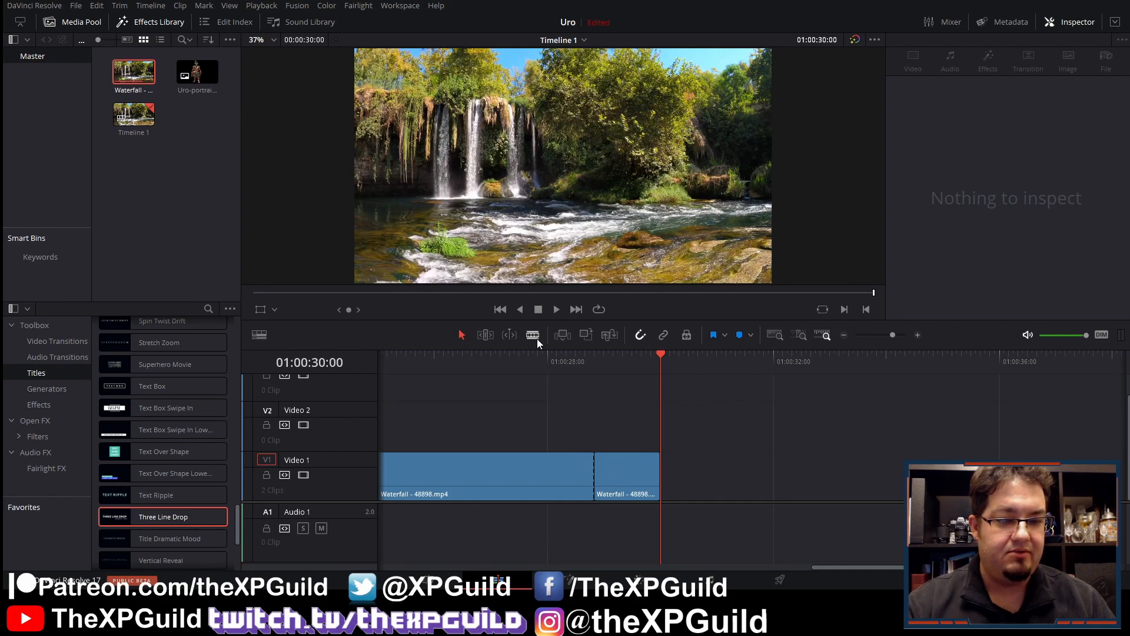
{"action": "left_click", "coordinate": [623, 471]}
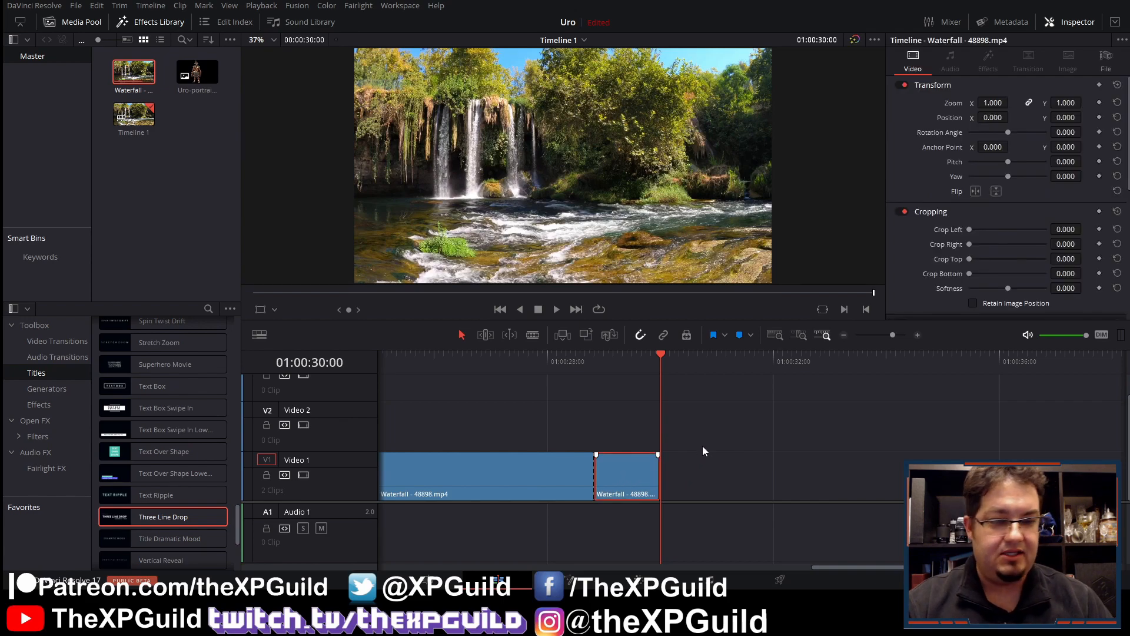
{"action": "key", "text": "ctrl+z"}
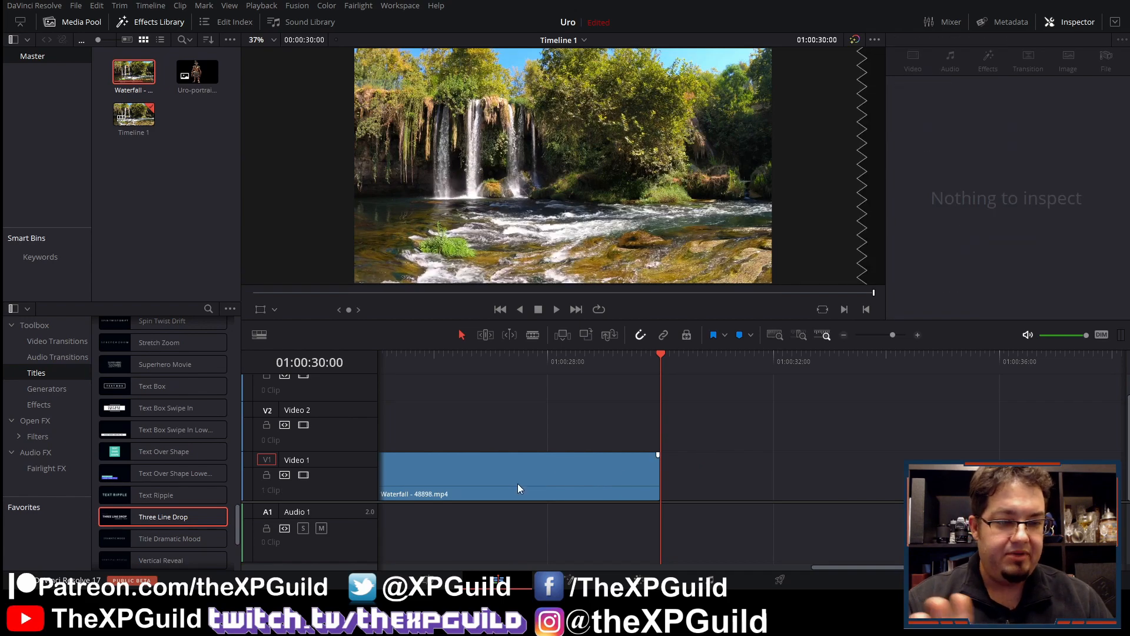
- Add Uro-portrait.png at the start of the Video 2 track and extend it to the end of the Waterfall clip
{"action": "left_click", "coordinate": [501, 307]}
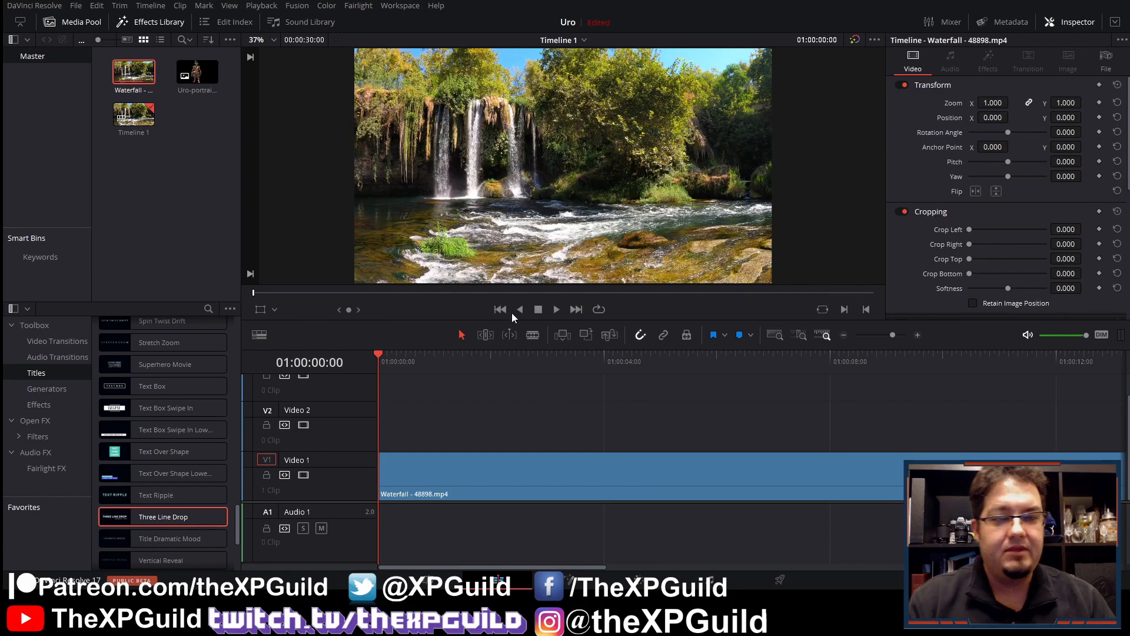
{"action": "left_click", "coordinate": [197, 71]}
{"action": "left_click_drag", "start_coordinate": [197, 71], "coordinate": [380, 453]}
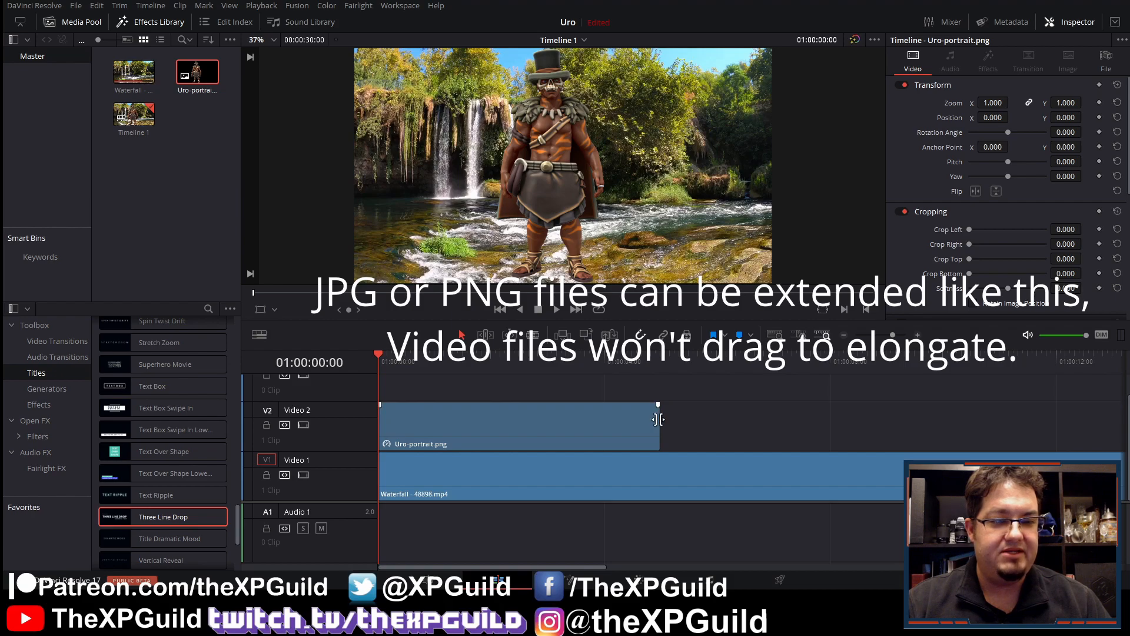
{"action": "left_click_drag", "start_coordinate": [659, 419], "coordinate": [619, 422]}
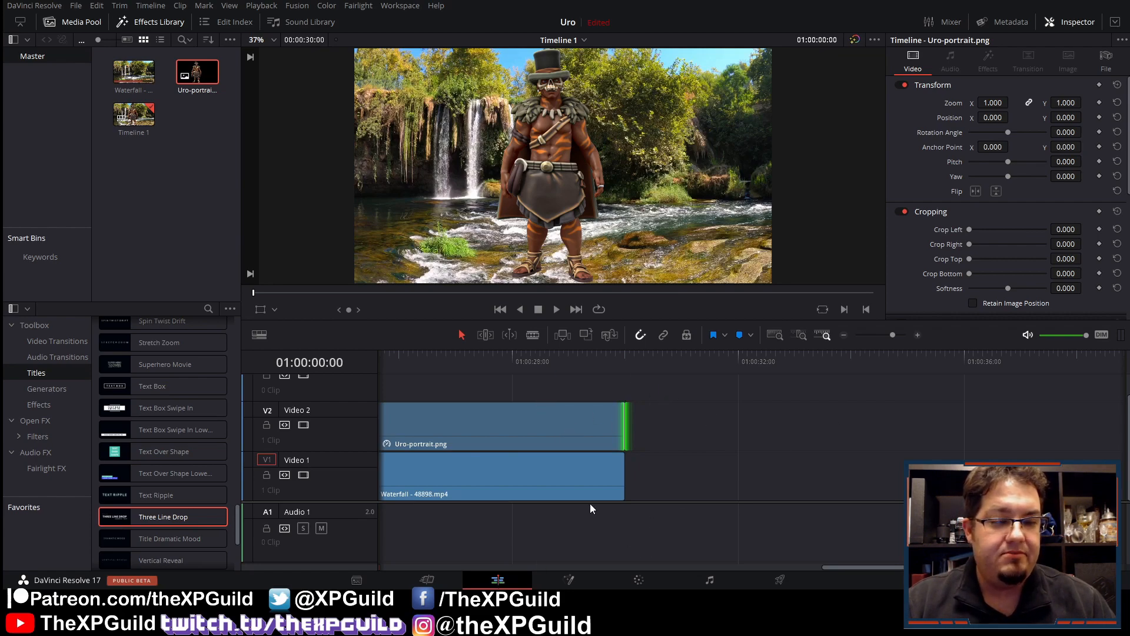
{"action": "left_click", "coordinate": [498, 312]}
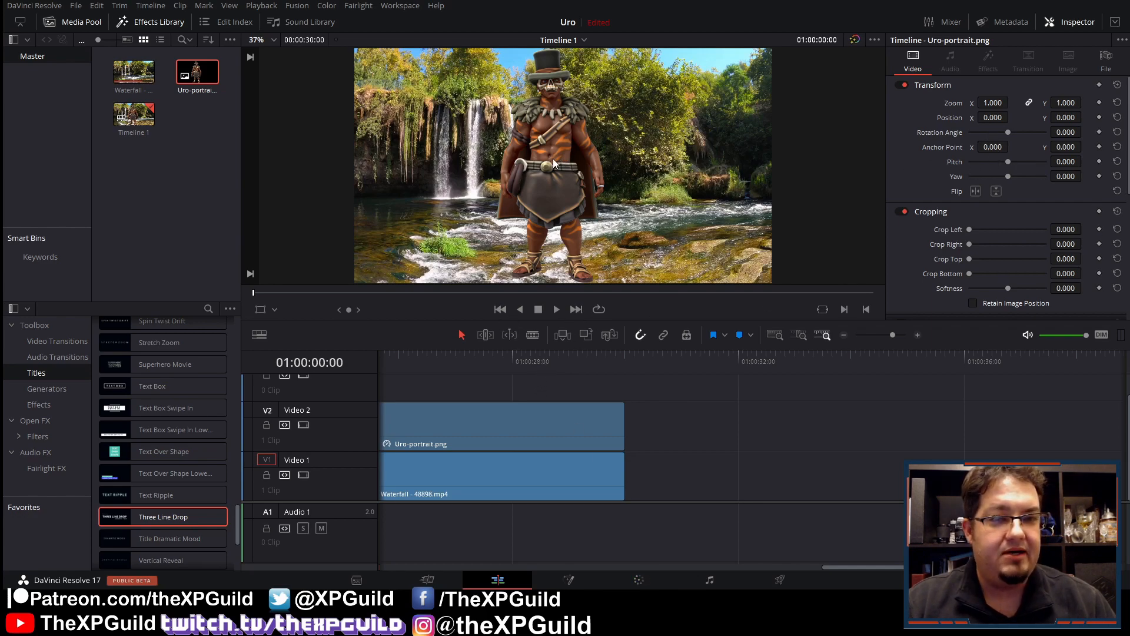
- Shift the Uro portrait sideways toward the right edge of the frame, with its Position X at 764
{"action": "left_click_drag", "start_coordinate": [987, 117], "coordinate": [1012, 117]}
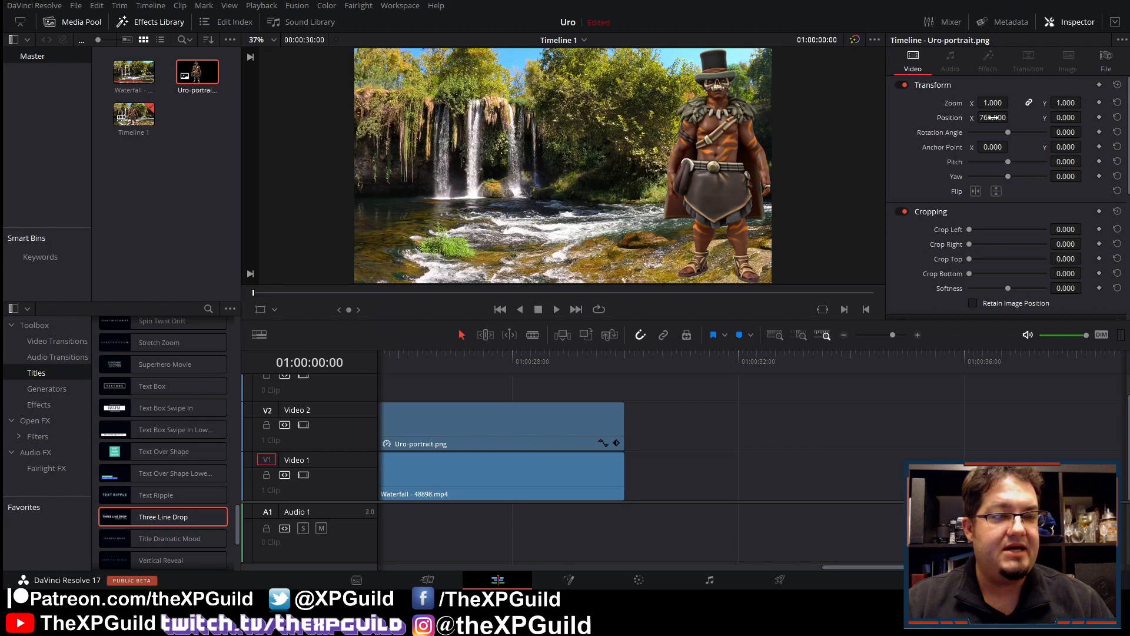
{"action": "left_click_drag", "start_coordinate": [992, 118], "coordinate": [1012, 117]}
{"action": "left_click_drag", "start_coordinate": [996, 99], "coordinate": [1012, 103]}
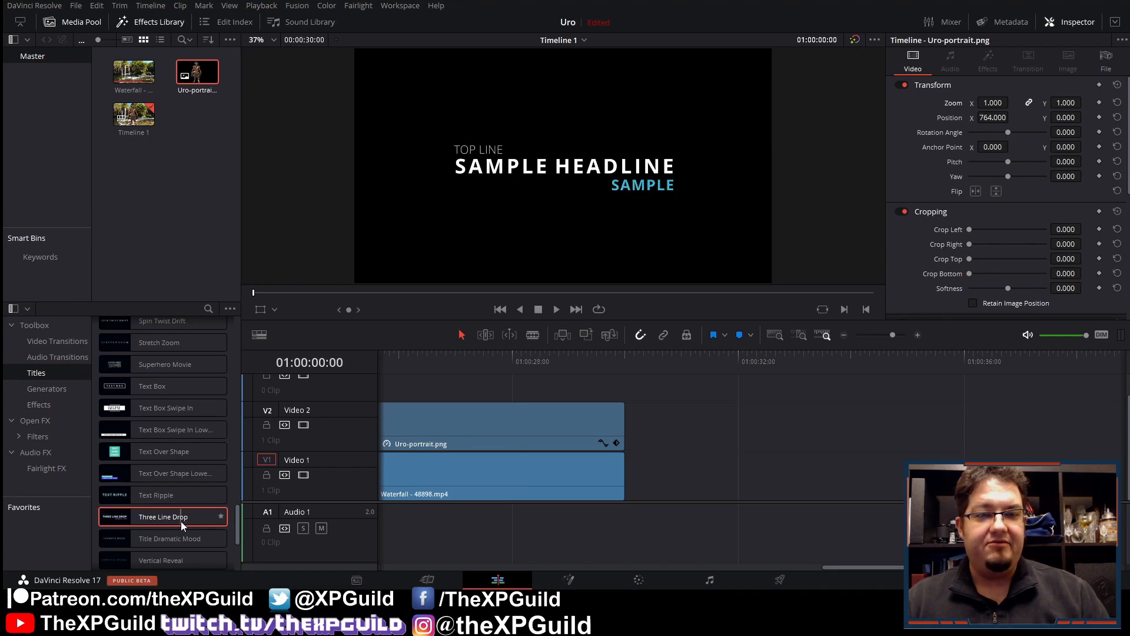
- Add the Three Line Drop title to Video 3, spanning from the timeline start to the end of the portrait clip, and preview its opening
{"action": "left_click_drag", "start_coordinate": [181, 522], "coordinate": [380, 401]}
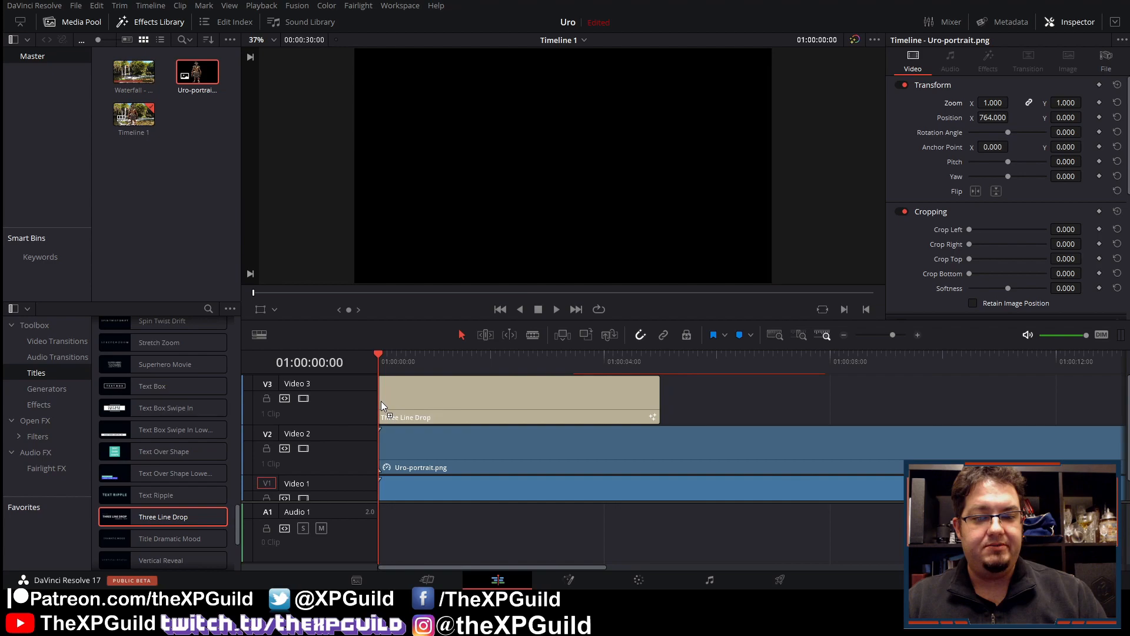
{"action": "left_click_drag", "start_coordinate": [658, 402], "coordinate": [1002, 419]}
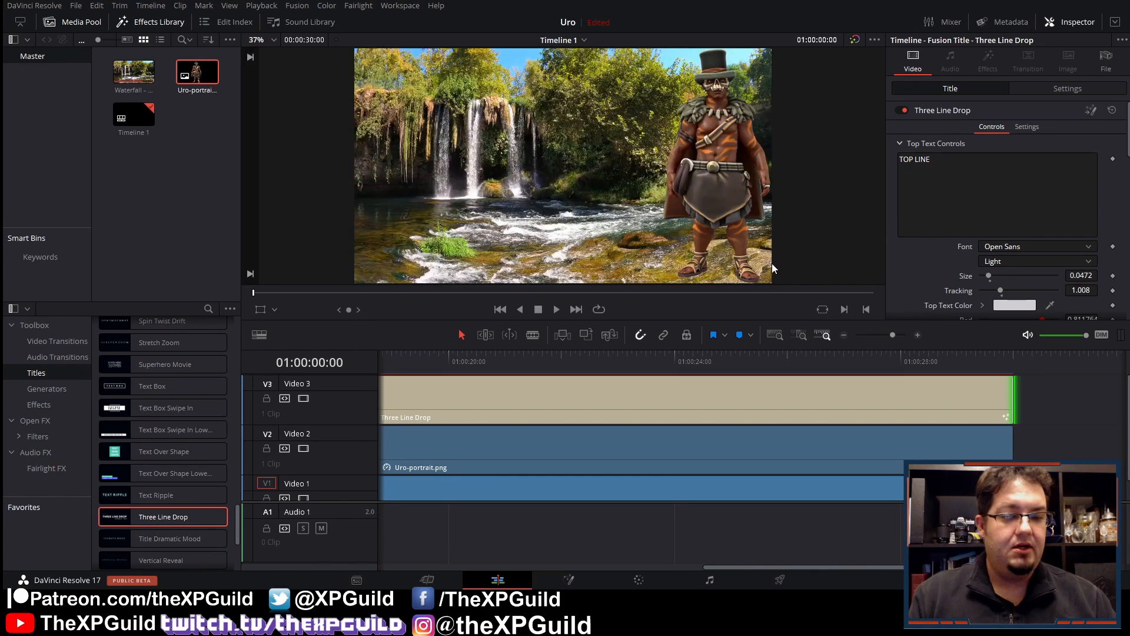
{"action": "left_click", "coordinate": [499, 310]}
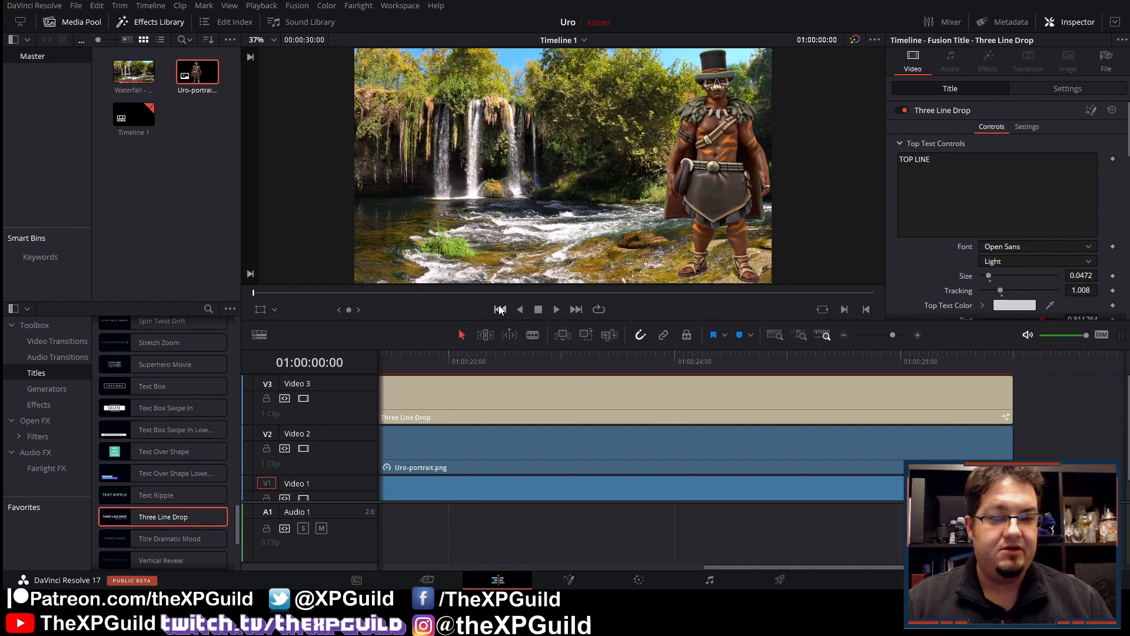
{"action": "left_click", "coordinate": [556, 309]}
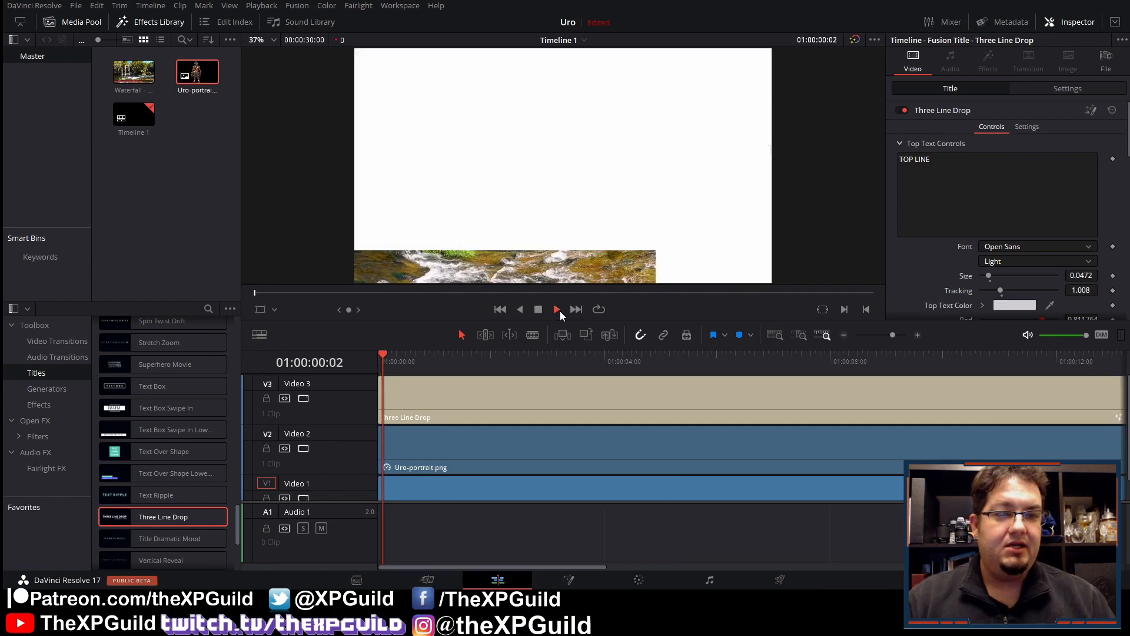
{"action": "left_click", "coordinate": [538, 310]}
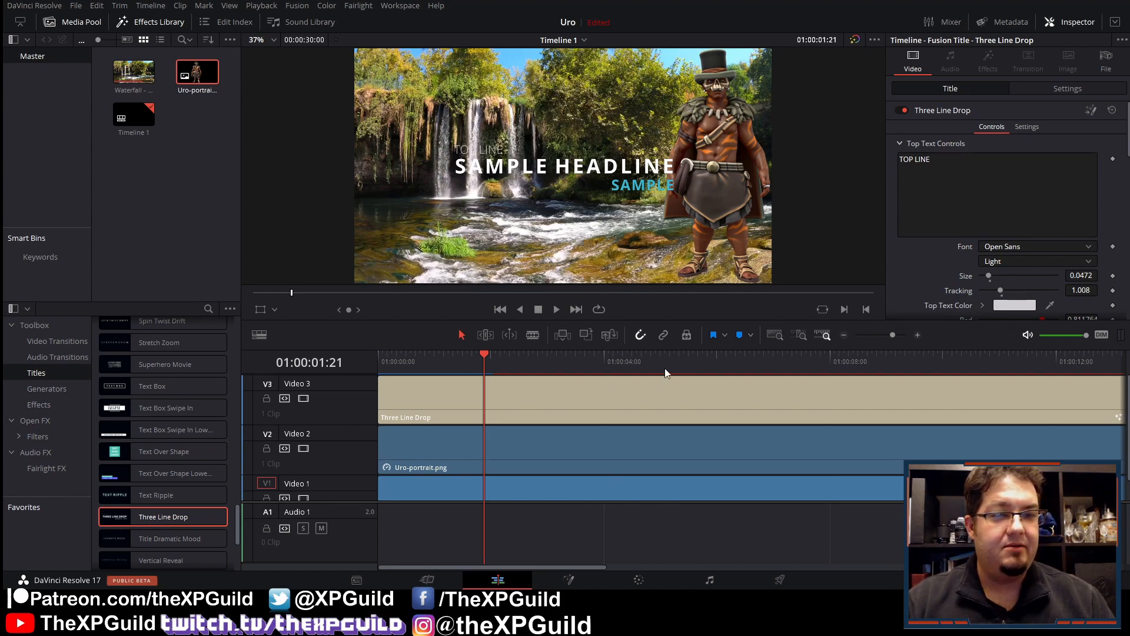
- Replace the title's top line with the creator's first name followed by "-The XP Guild"
{"action": "triple_click", "coordinate": [938, 164]}
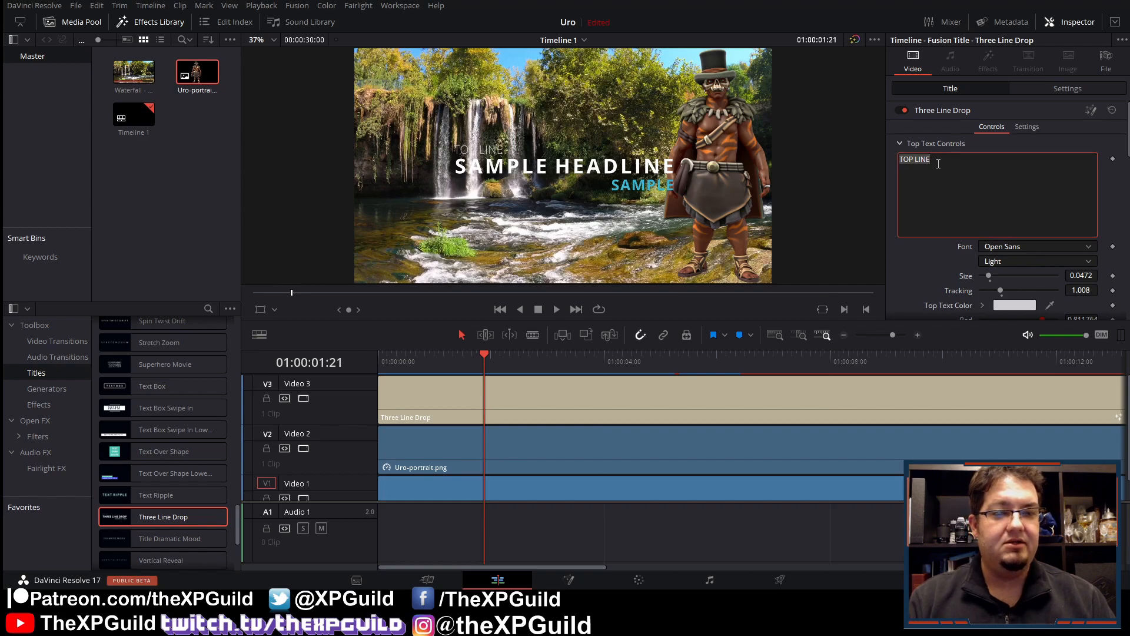
{"action": "type", "text": "Bill-The"}
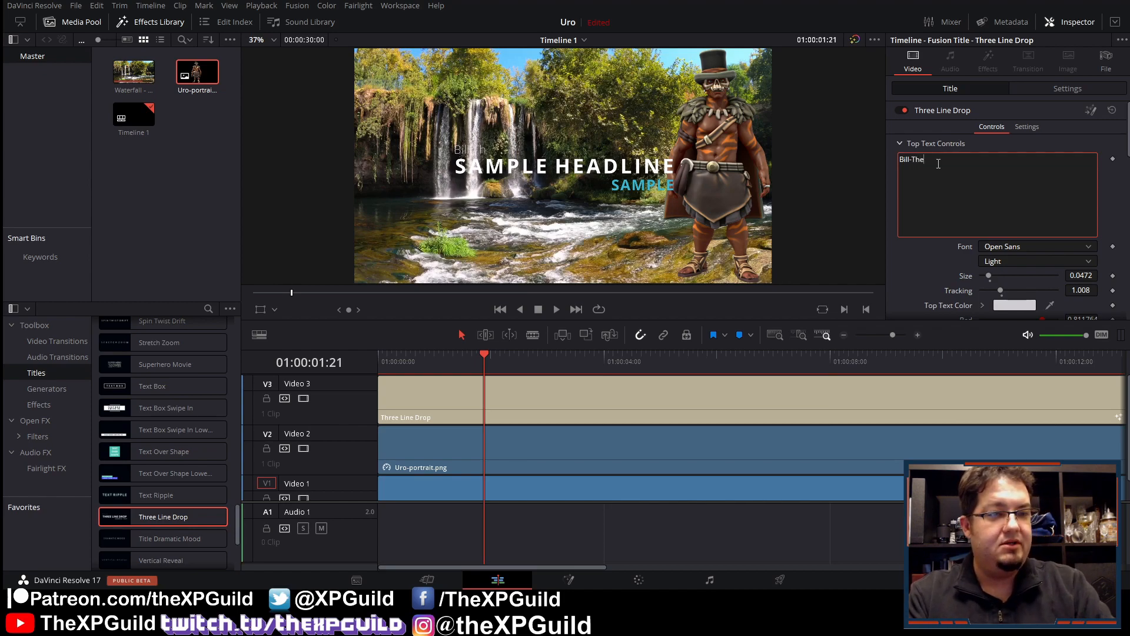
{"action": "type", "text": "XP Guild"}
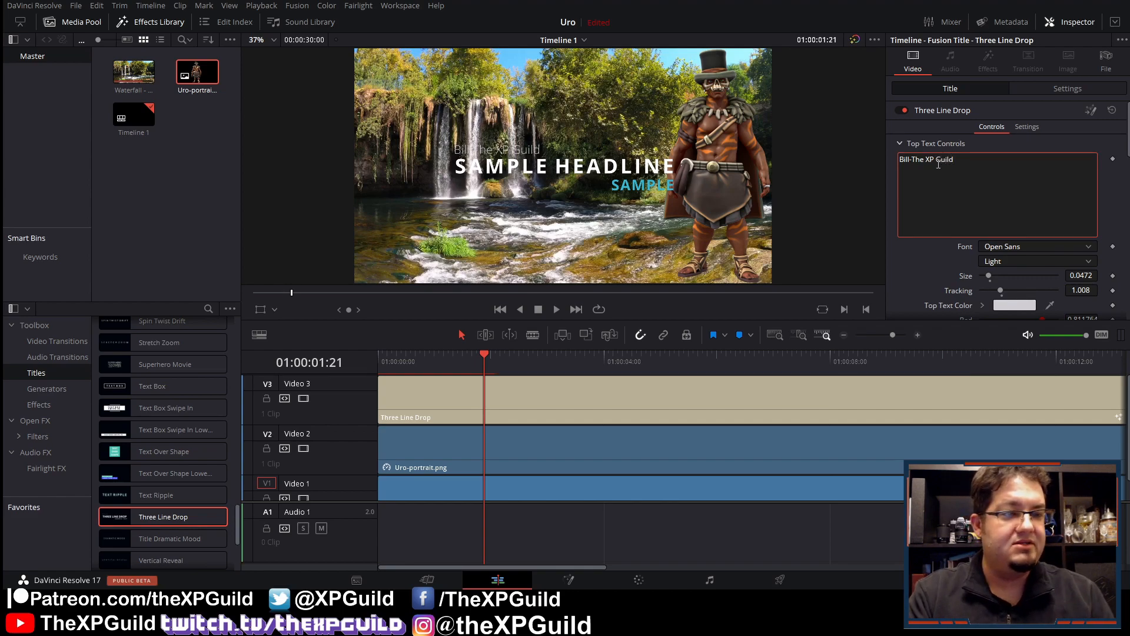
{"action": "scroll", "coordinate": [1040, 224], "scroll_direction": "down", "scroll_amount": 1}
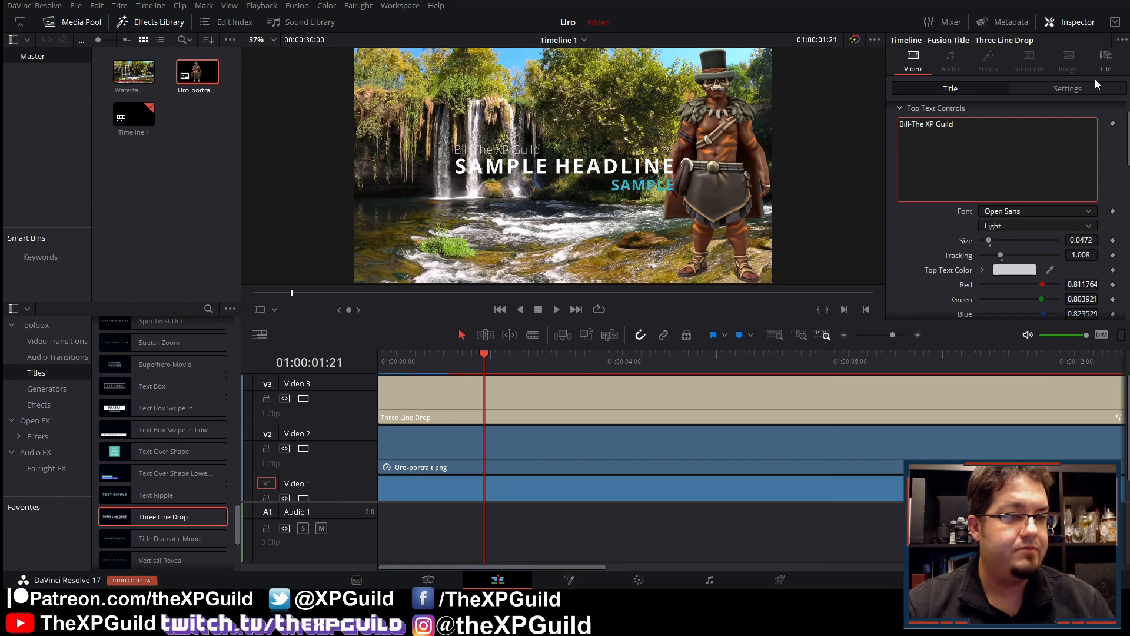
- Set the title's zoom to 1.020 and its position to X -420 and Y 394
{"action": "left_click", "coordinate": [1073, 91]}
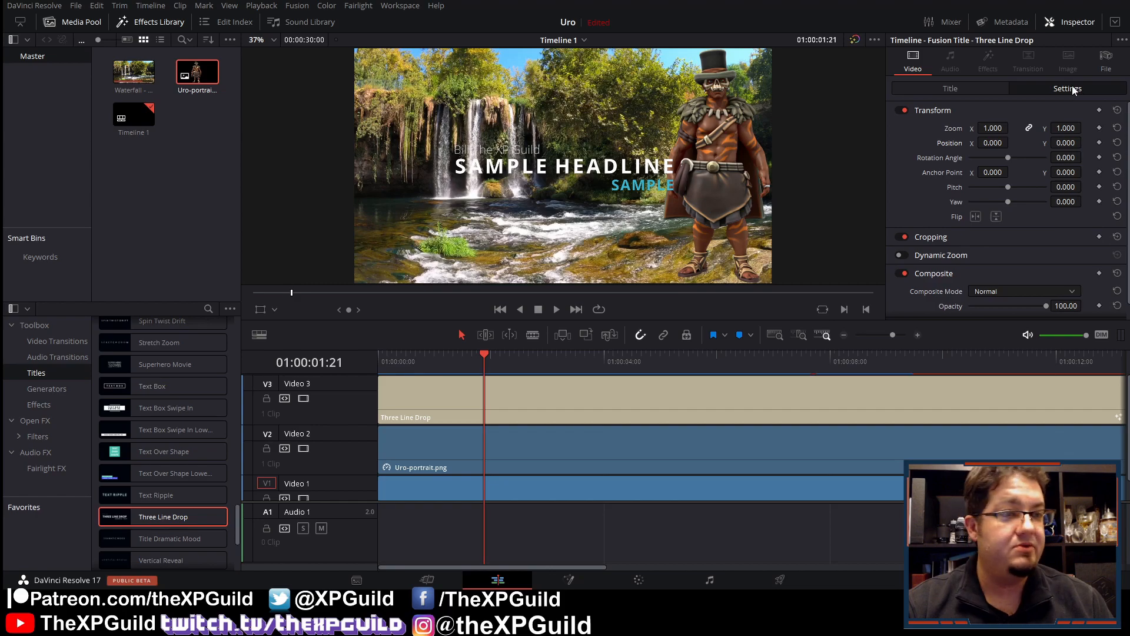
{"action": "left_click_drag", "start_coordinate": [993, 128], "coordinate": [1084, 142]}
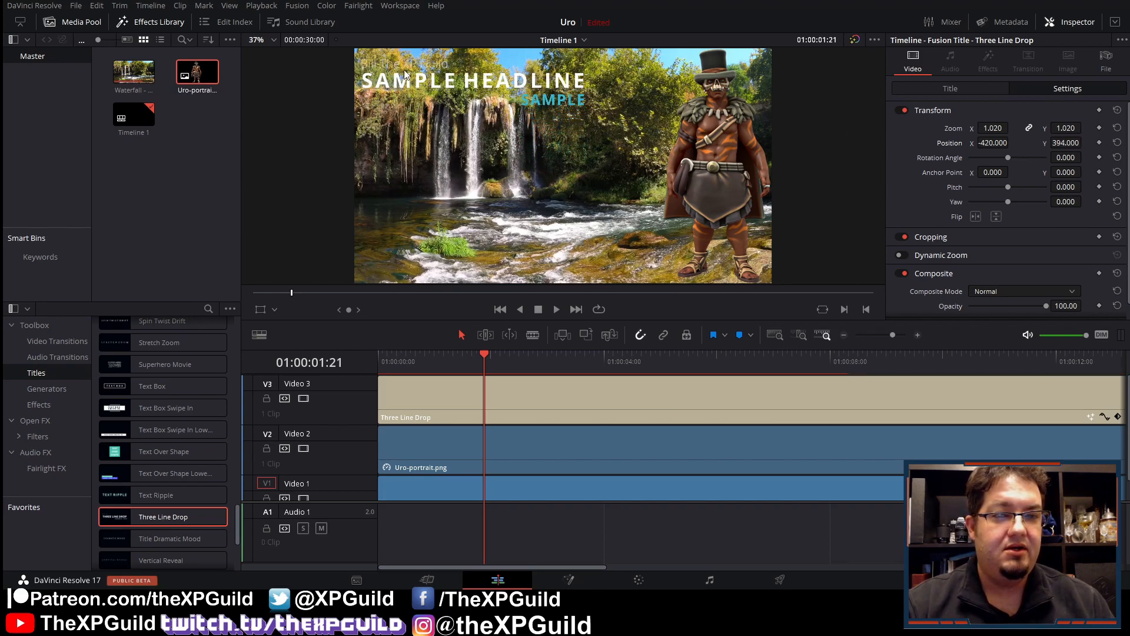
- Change the colour of the title's top line to black
{"action": "left_click", "coordinate": [932, 92]}
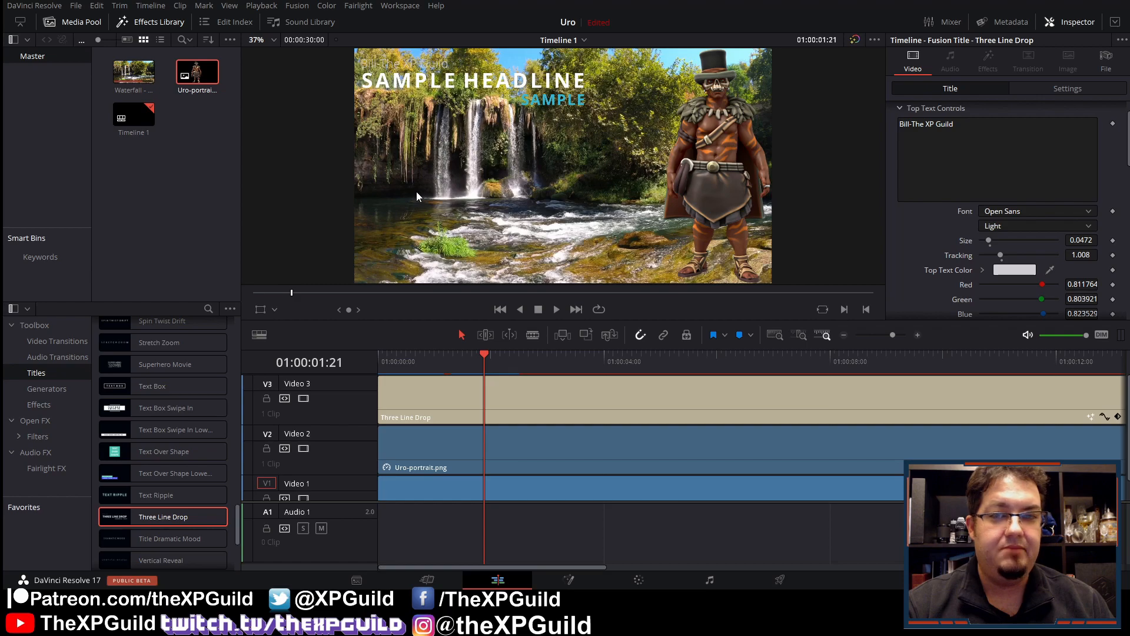
{"action": "left_click", "coordinate": [701, 407]}
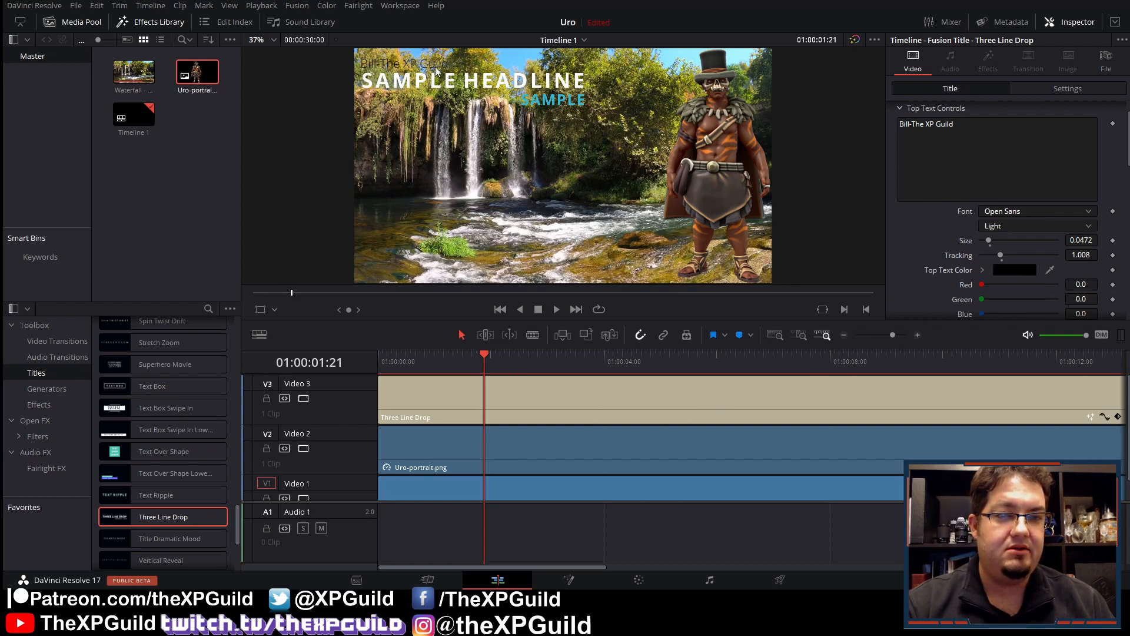
- Set the font of the title's top line to Rockwell Regular
{"action": "left_click", "coordinate": [1000, 215]}
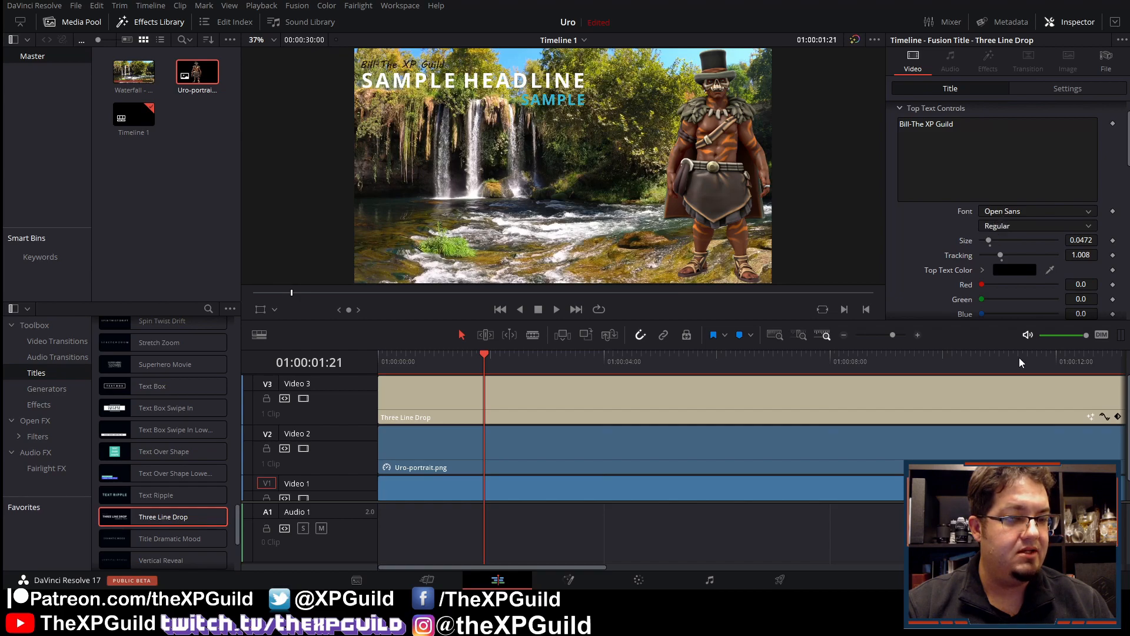
{"action": "left_click", "coordinate": [1029, 394]}
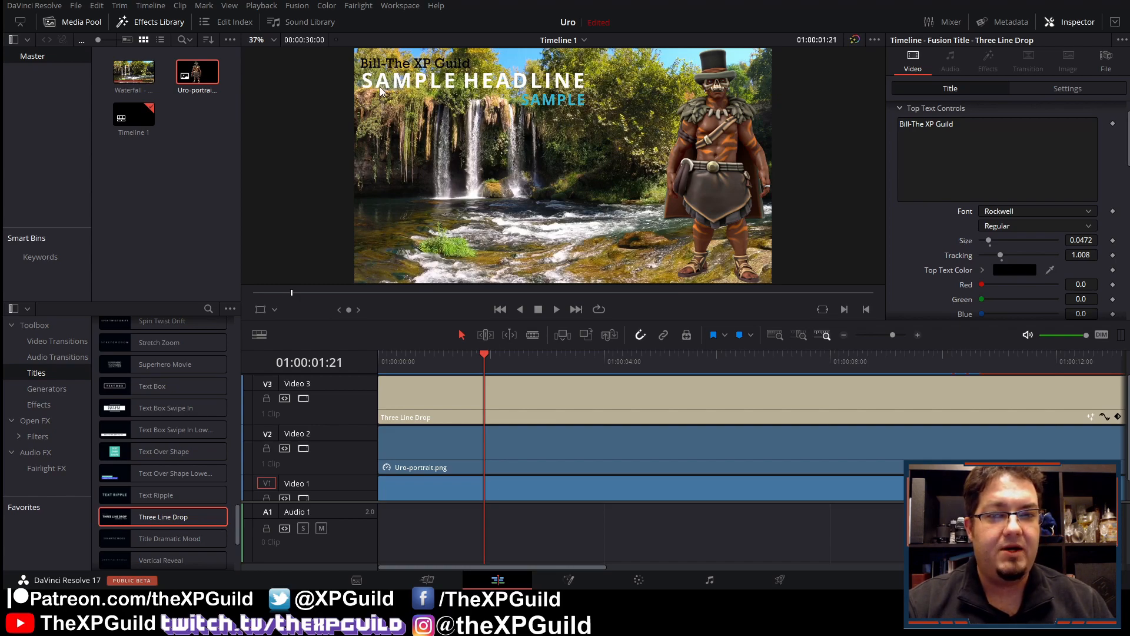
- Replace the title's sample headline with the character's name, "Uro Tonga Kerehoma"
{"action": "scroll", "coordinate": [1034, 173], "scroll_direction": "down", "scroll_amount": 5}
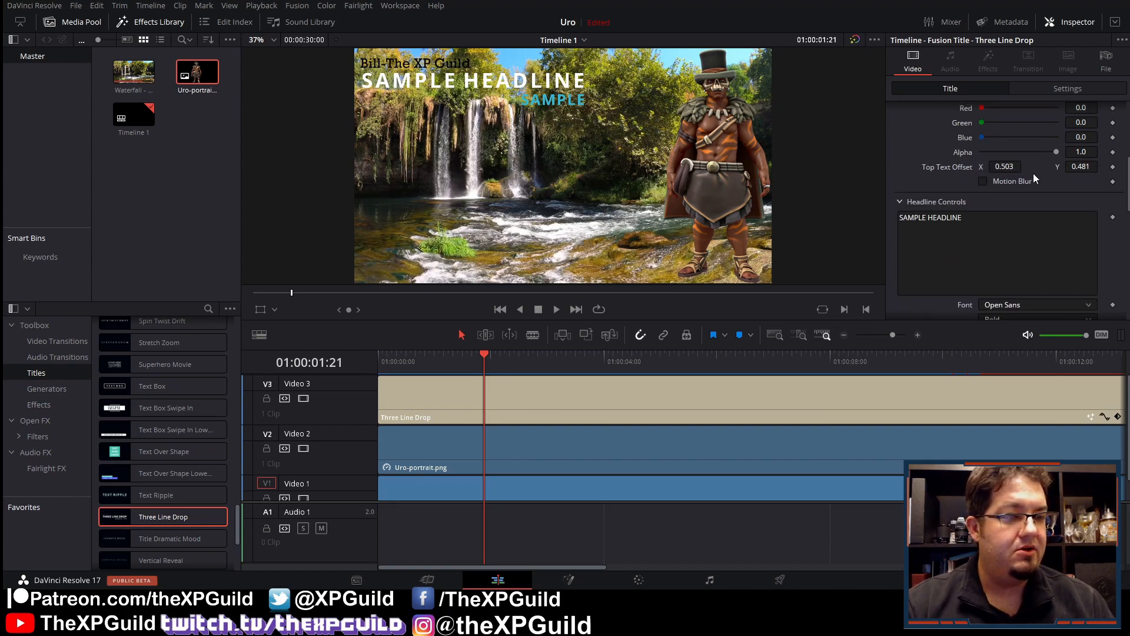
{"action": "left_click_drag", "start_coordinate": [988, 222], "coordinate": [870, 207]}
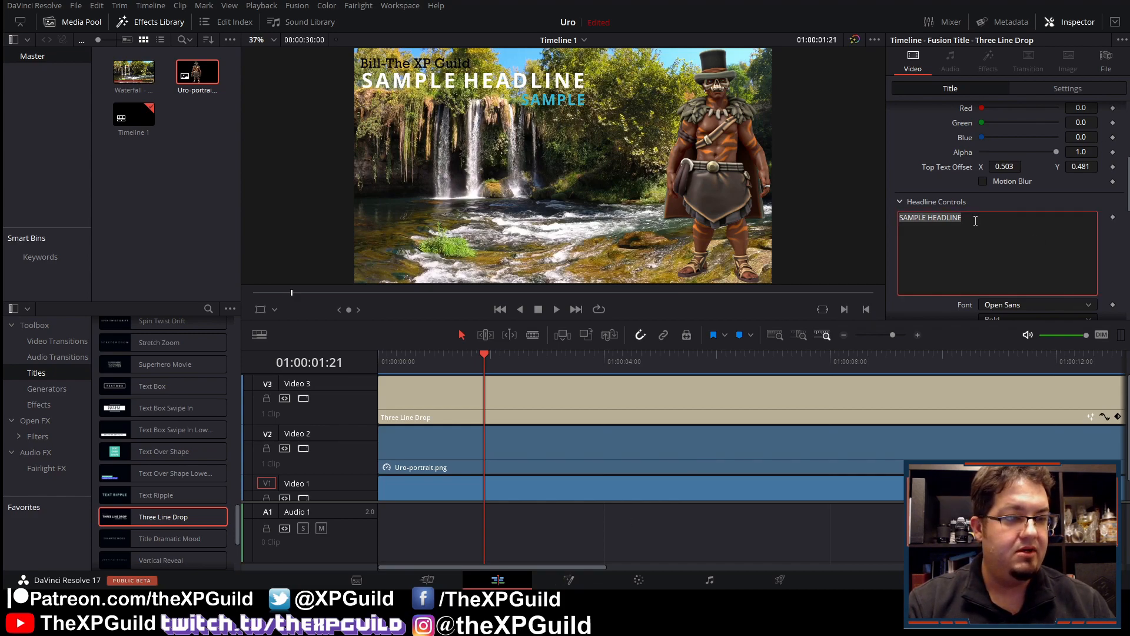
{"action": "type", "text": "Uro Tonga Kerehoma"}
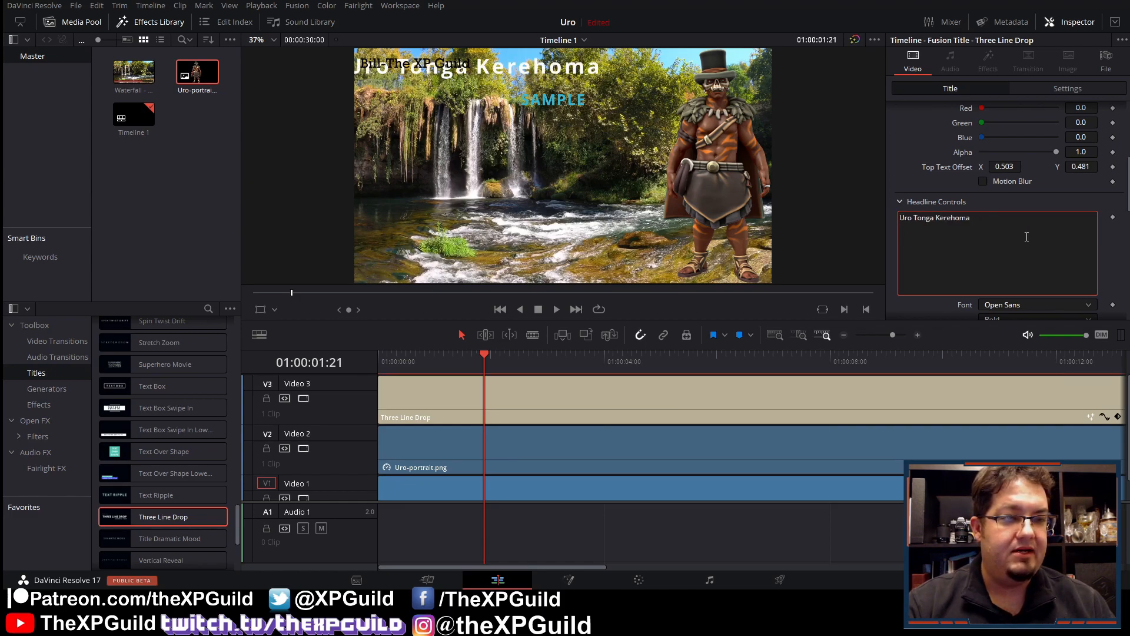
- Reposition the headline below the top line by setting its offset to X 0.529 and Y 0.438
{"action": "scroll", "coordinate": [1029, 238], "scroll_direction": "down", "scroll_amount": 3}
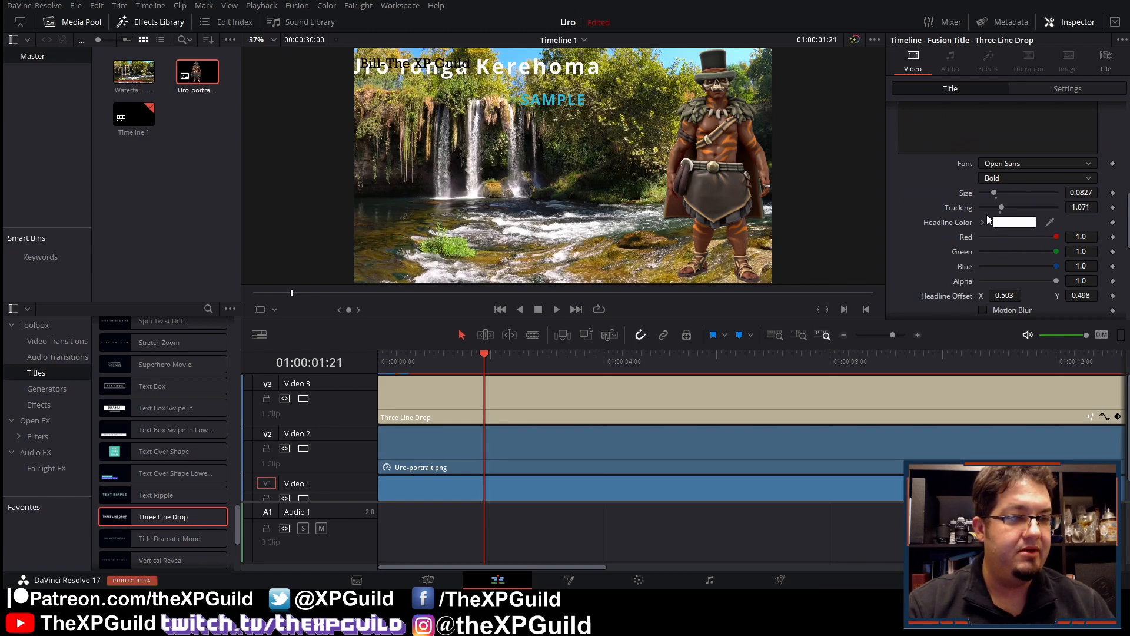
{"action": "scroll", "coordinate": [1036, 253], "scroll_direction": "down", "scroll_amount": 1}
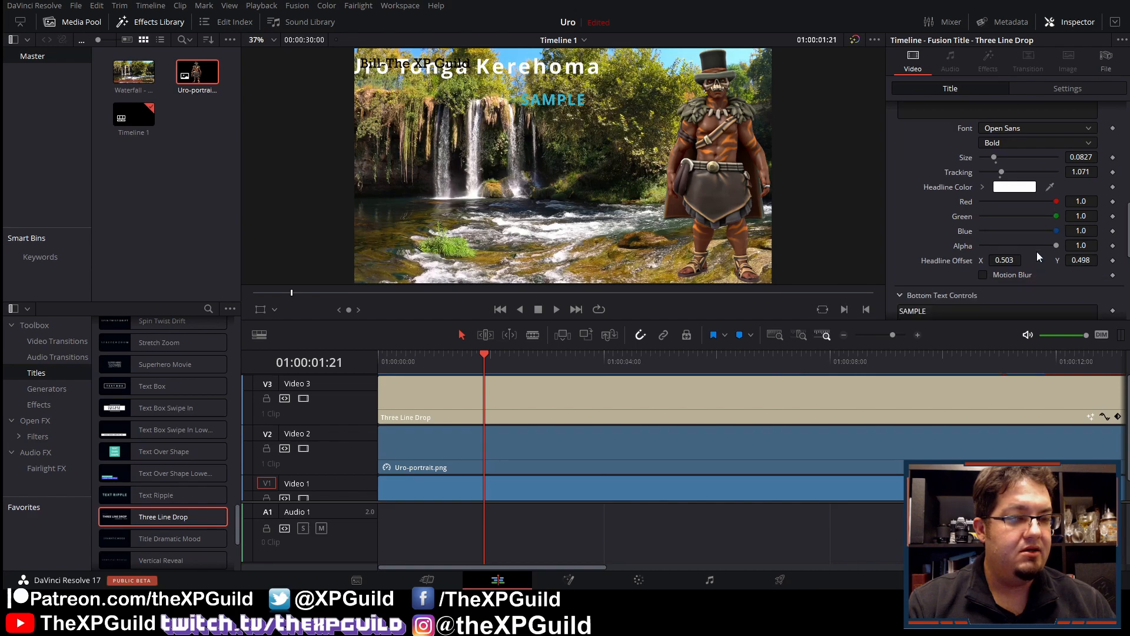
{"action": "left_click_drag", "start_coordinate": [1000, 263], "coordinate": [1014, 263]}
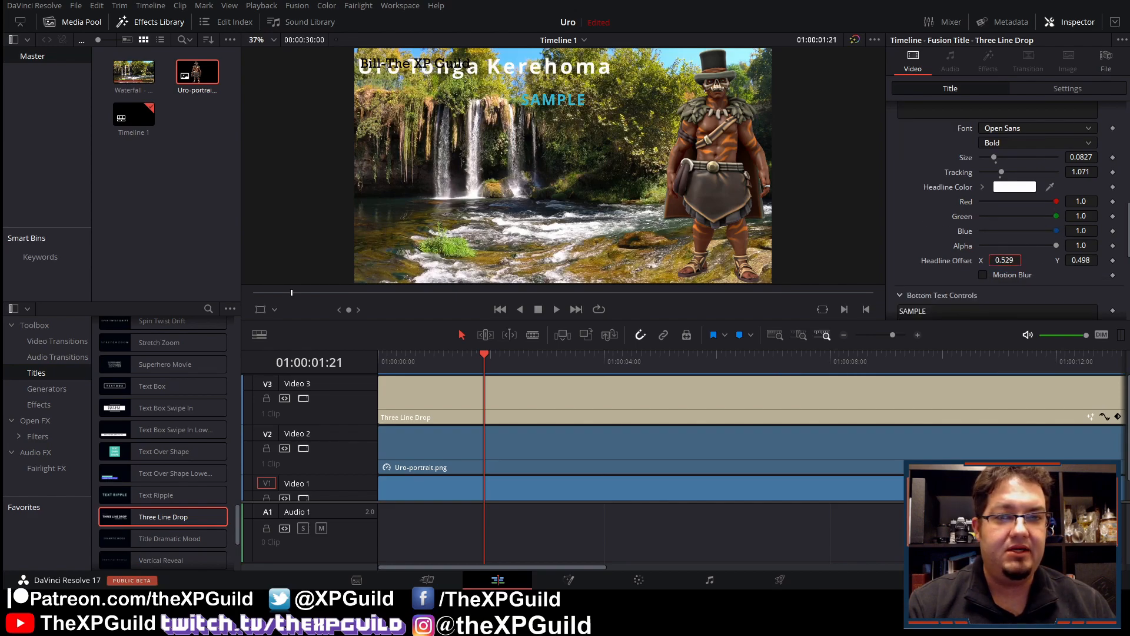
{"action": "left_click_drag", "start_coordinate": [1088, 260], "coordinate": [1090, 263]}
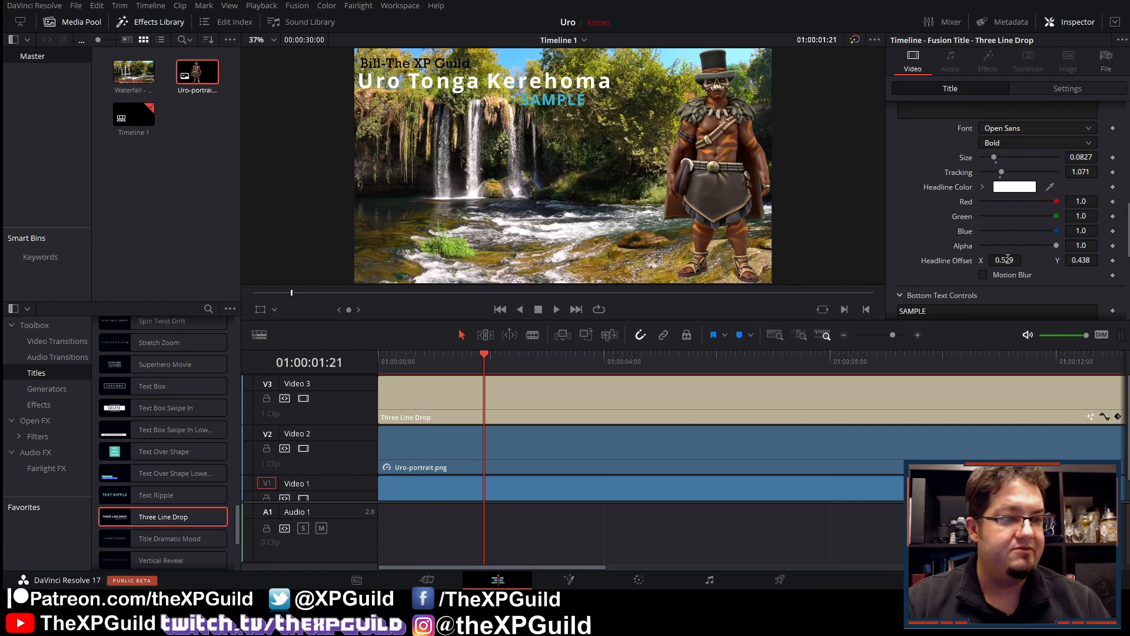
- Replace the title's bottom sample text with "Way Of Mercy Monk 5"
{"action": "scroll", "coordinate": [947, 272], "scroll_direction": "down", "scroll_amount": 3}
{"action": "double_click", "coordinate": [941, 246]}
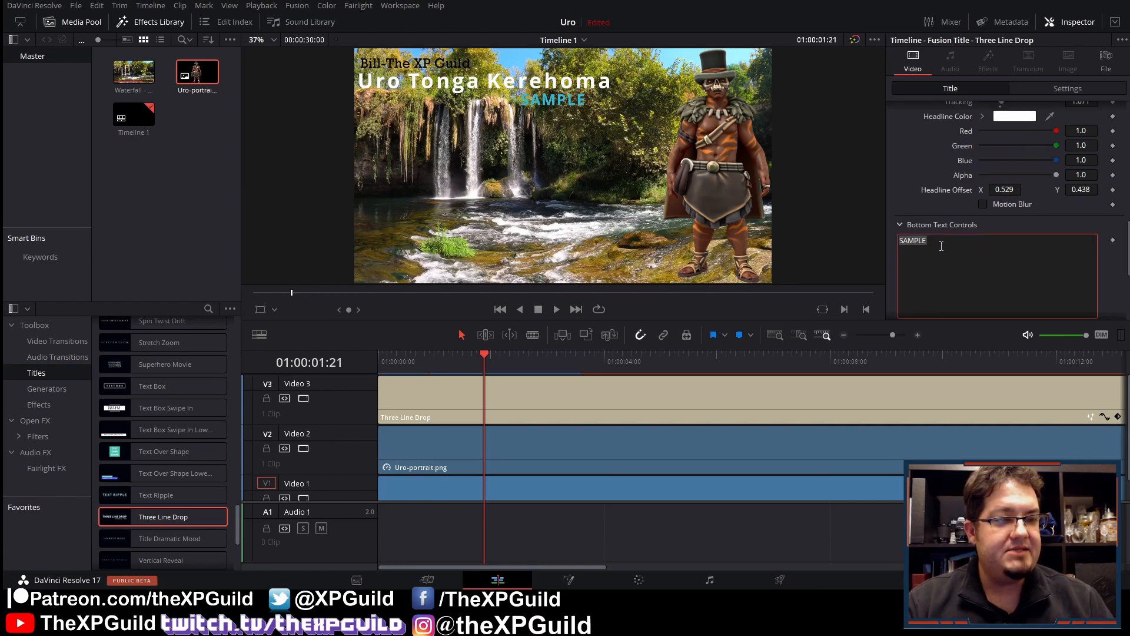
{"action": "type", "text": "Way "}
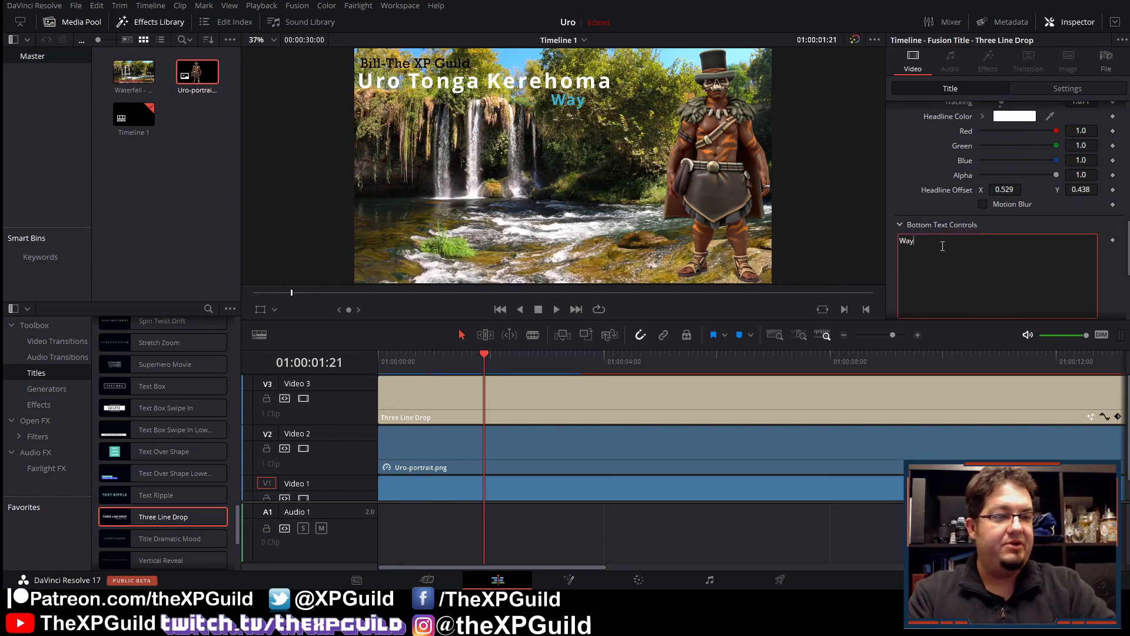
{"action": "type", "text": "O"}
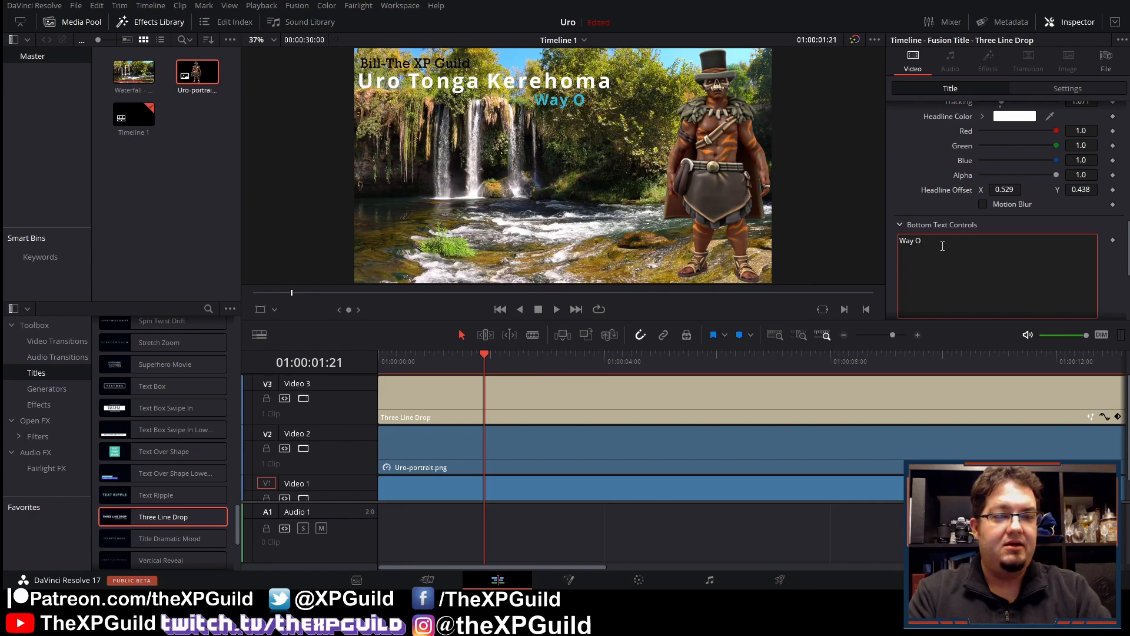
{"action": "type", "text": "f Mercy"}
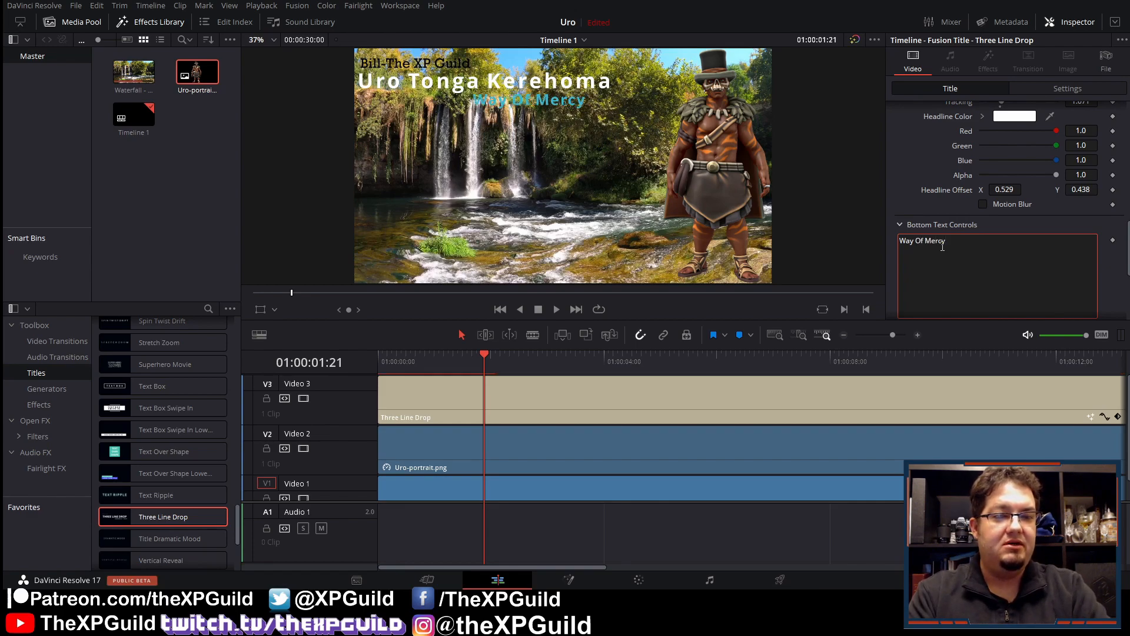
{"action": "type", "text": " Monk 5"}
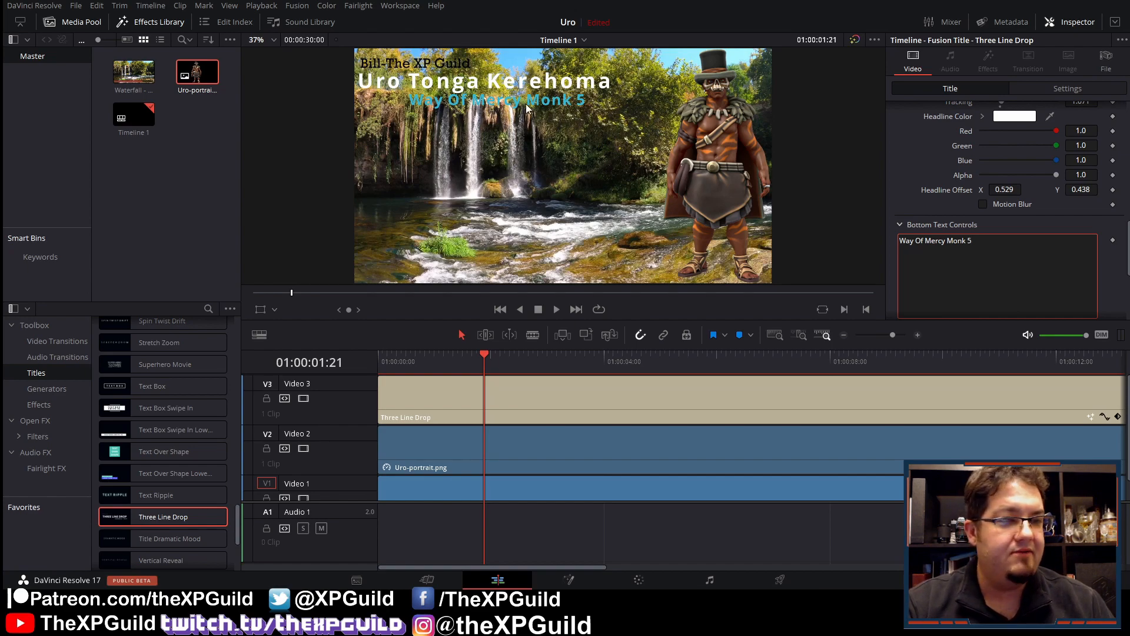
- Set the bottom line's font to Rockwell Bold and its colour to yellow
{"action": "scroll", "coordinate": [1007, 248], "scroll_direction": "down", "scroll_amount": 2}
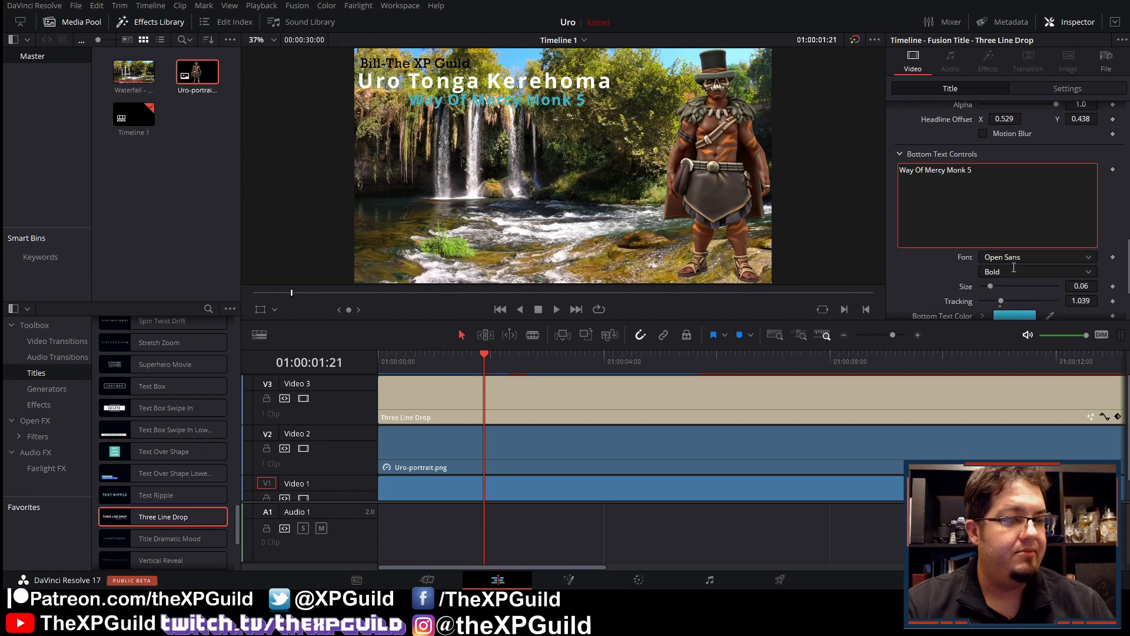
{"action": "scroll", "coordinate": [1015, 262], "scroll_direction": "up", "scroll_amount": 1}
{"action": "scroll", "coordinate": [1016, 267], "scroll_direction": "down", "scroll_amount": 4}
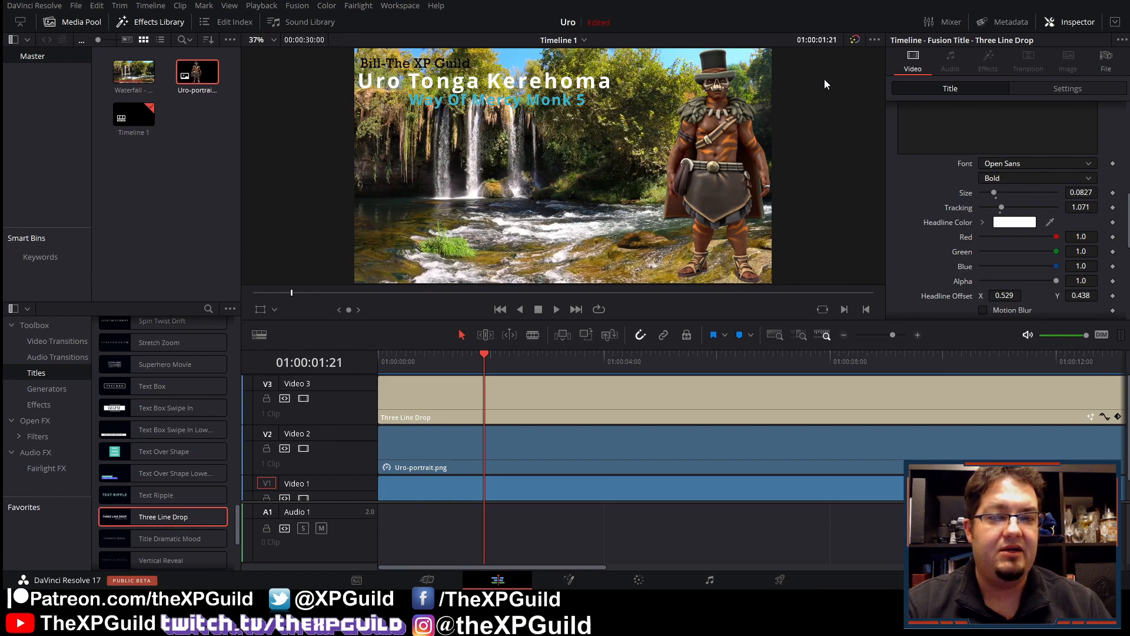
{"action": "scroll", "coordinate": [1029, 180], "scroll_direction": "down", "scroll_amount": 3}
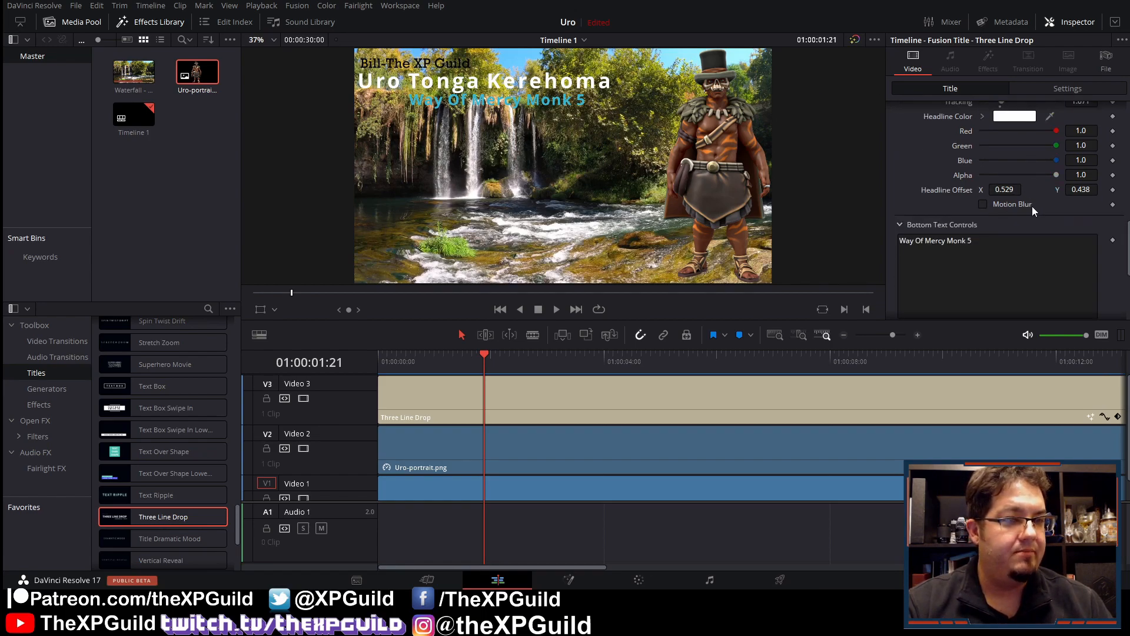
{"action": "scroll", "coordinate": [1058, 202], "scroll_direction": "up", "scroll_amount": 2}
{"action": "scroll", "coordinate": [1049, 189], "scroll_direction": "down", "scroll_amount": 4}
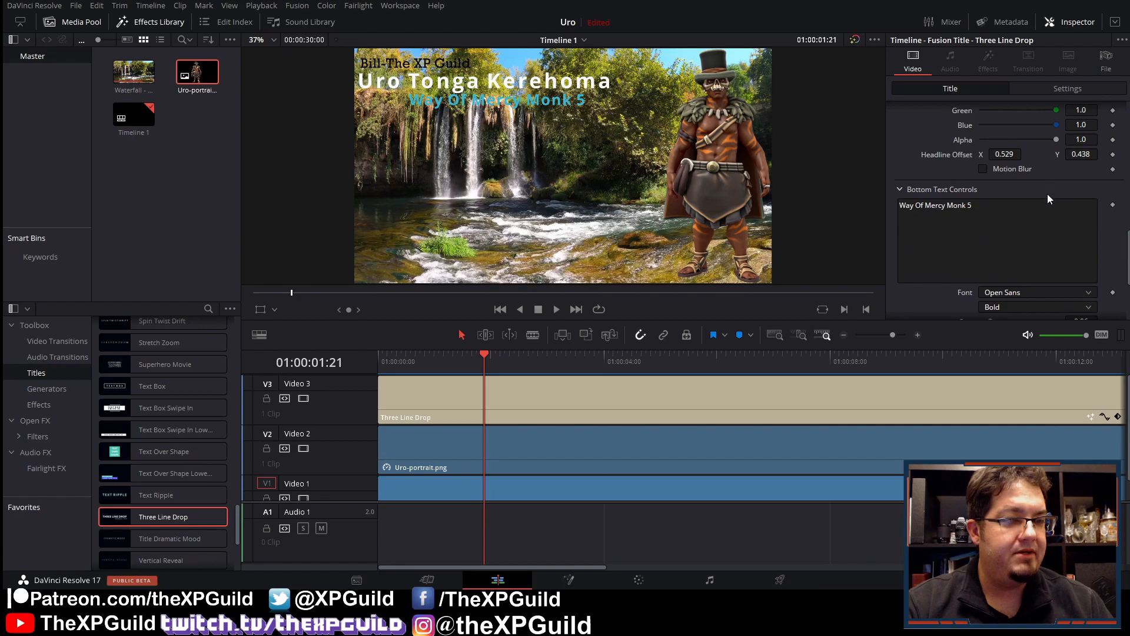
{"action": "left_click", "coordinate": [1019, 256]}
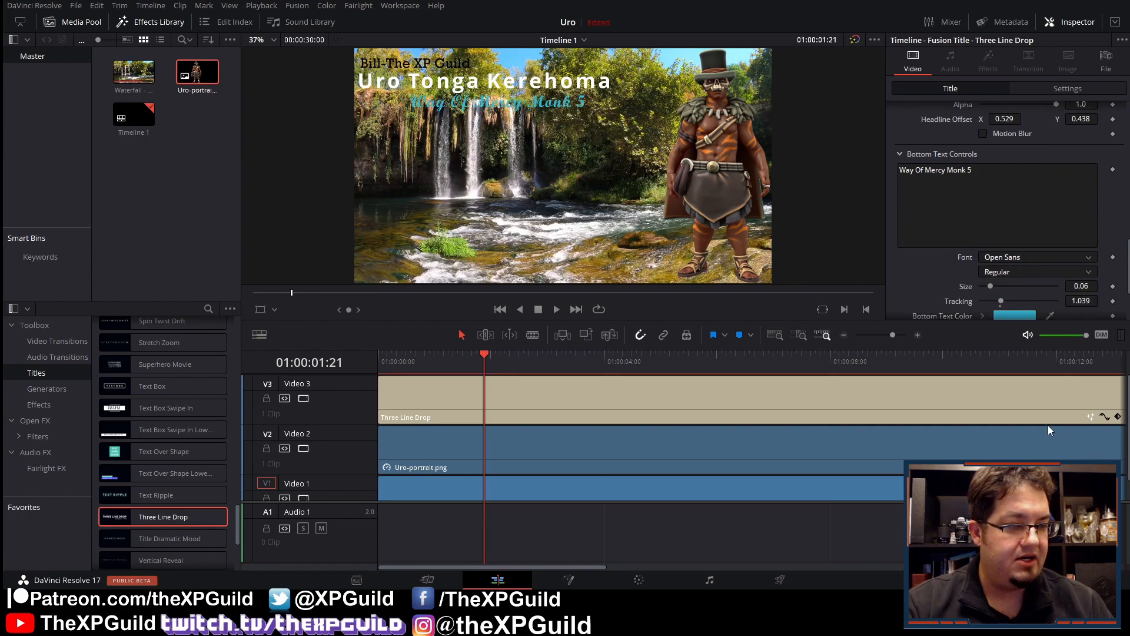
{"action": "left_click", "coordinate": [1029, 400]}
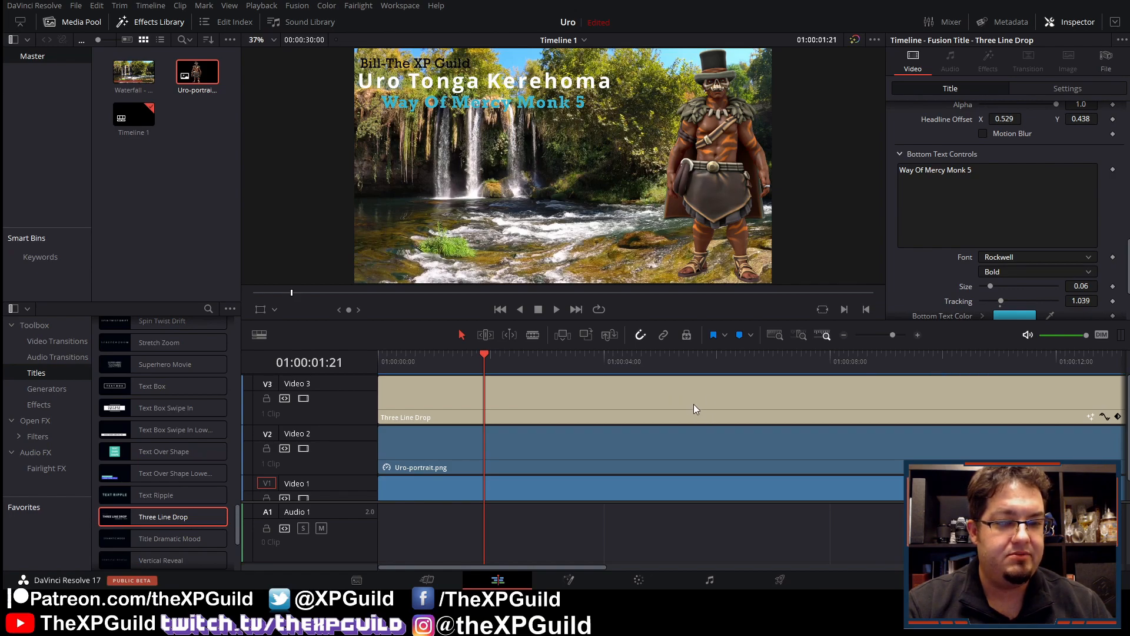
{"action": "key", "text": "ctrl+z"}
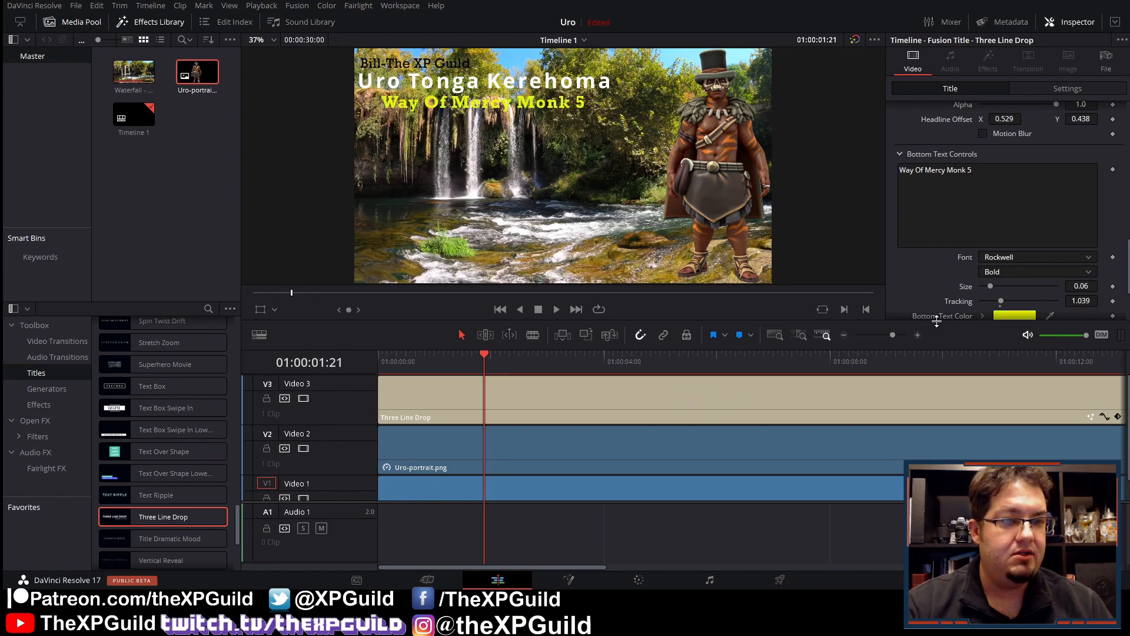
- Set the bottom line's X offset to 0.559 and its size to 0.0551
{"action": "scroll", "coordinate": [1067, 298], "scroll_direction": "down", "scroll_amount": 3}
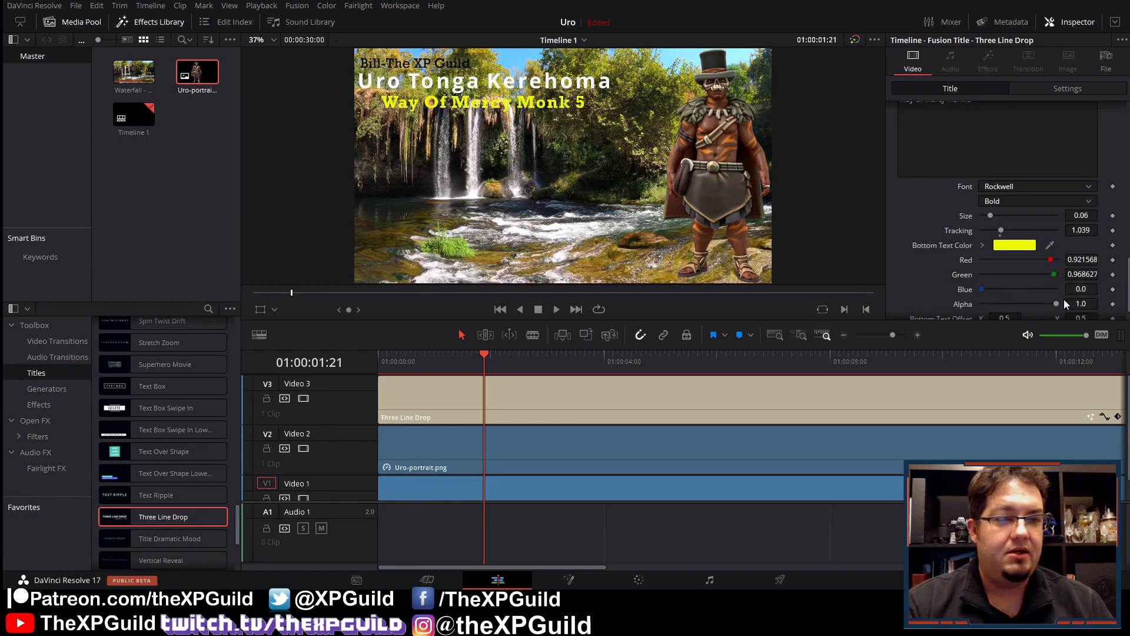
{"action": "scroll", "coordinate": [1036, 299], "scroll_direction": "down", "scroll_amount": 1}
{"action": "left_click_drag", "start_coordinate": [1007, 292], "coordinate": [1034, 292]}
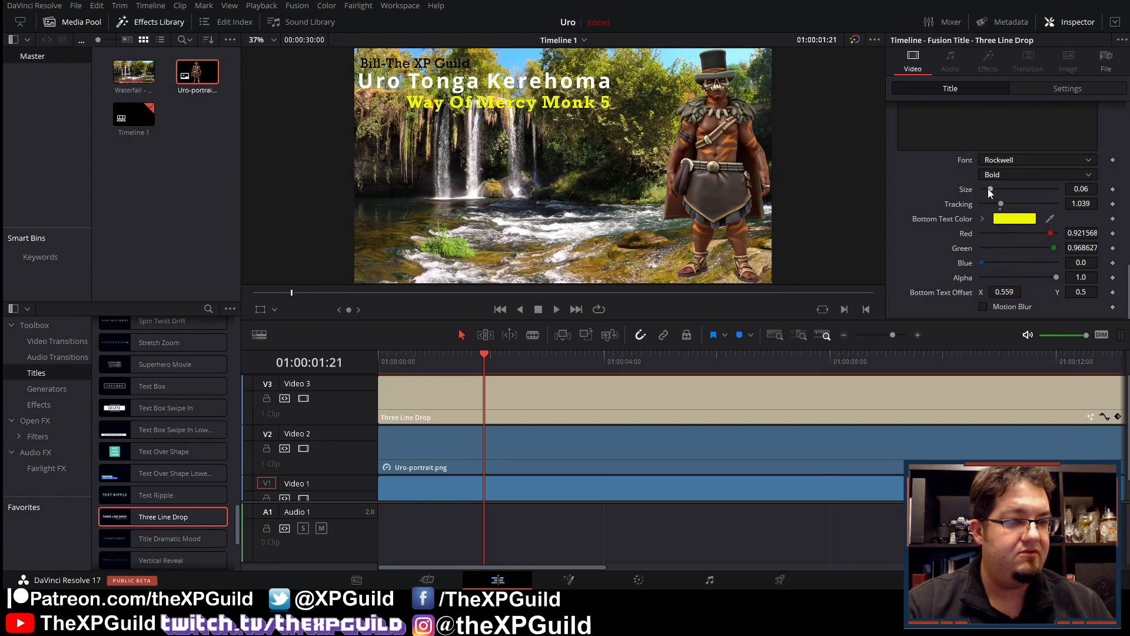
{"action": "left_click_drag", "start_coordinate": [988, 188], "coordinate": [988, 188]}
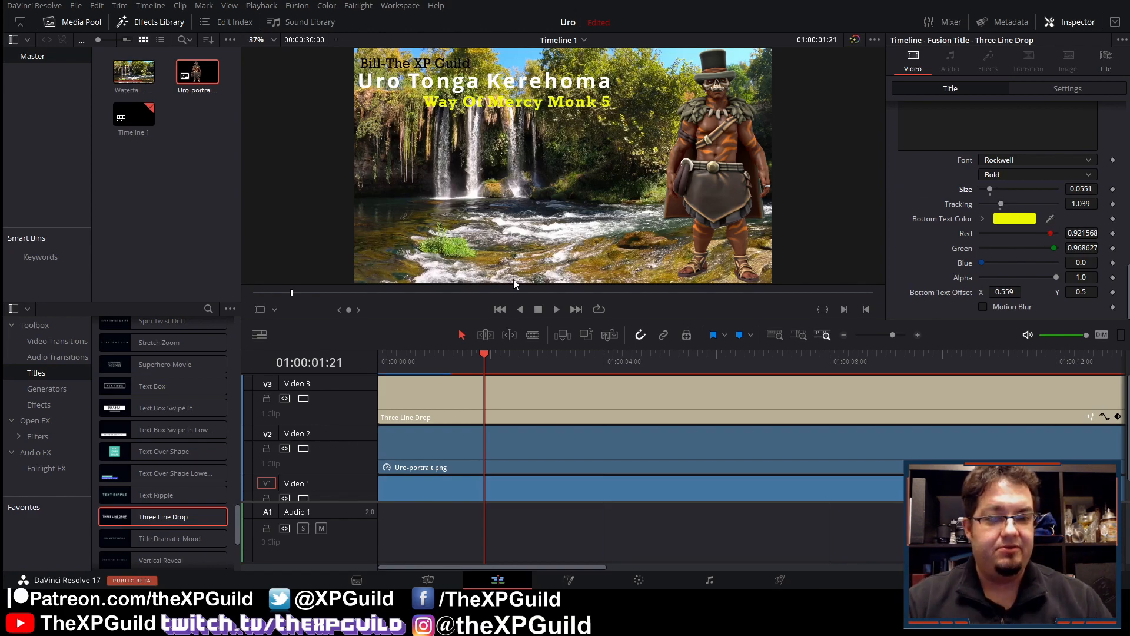
- Preview the title animation by playing the timeline from its start and skipping ahead towards its end
{"action": "left_click", "coordinate": [500, 310]}
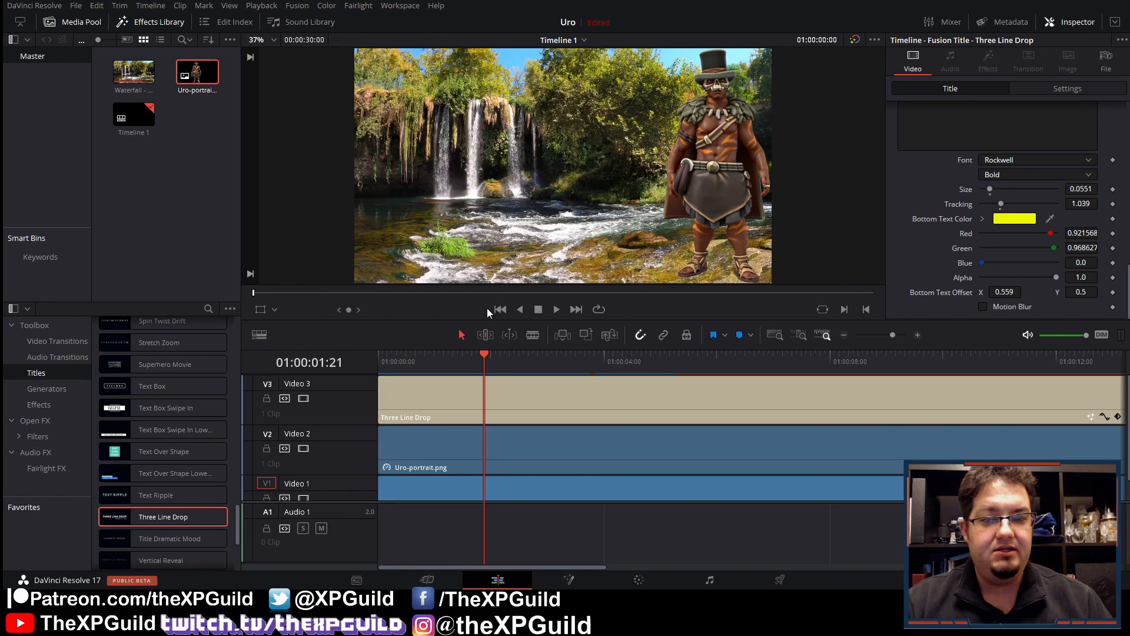
{"action": "left_click", "coordinate": [559, 308]}
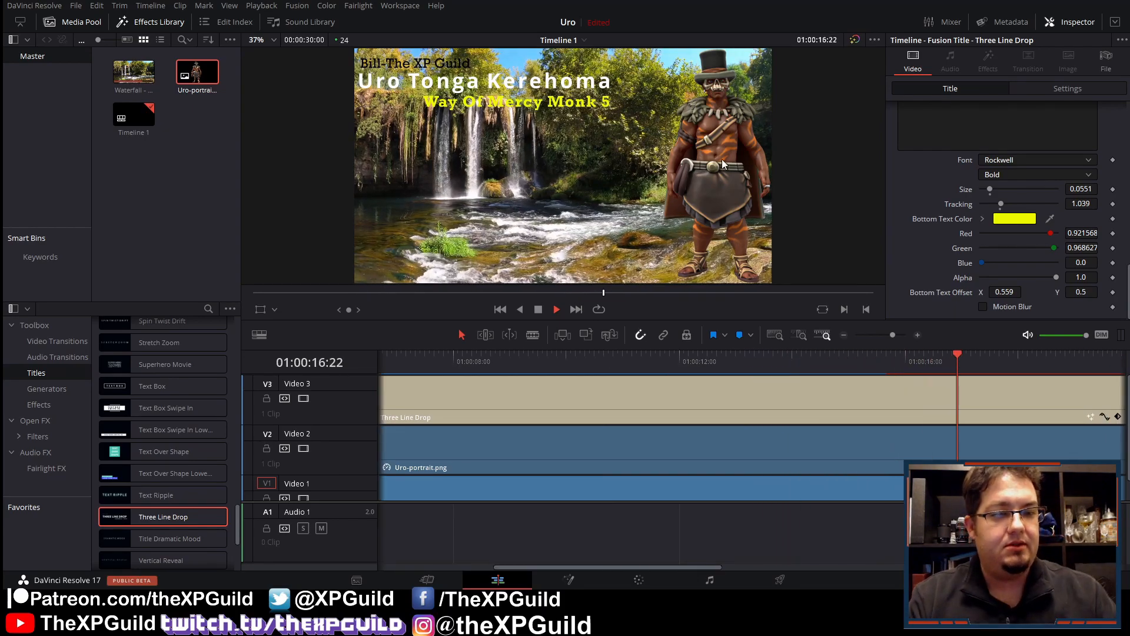
{"action": "left_click_drag", "start_coordinate": [625, 291], "coordinate": [754, 293]}
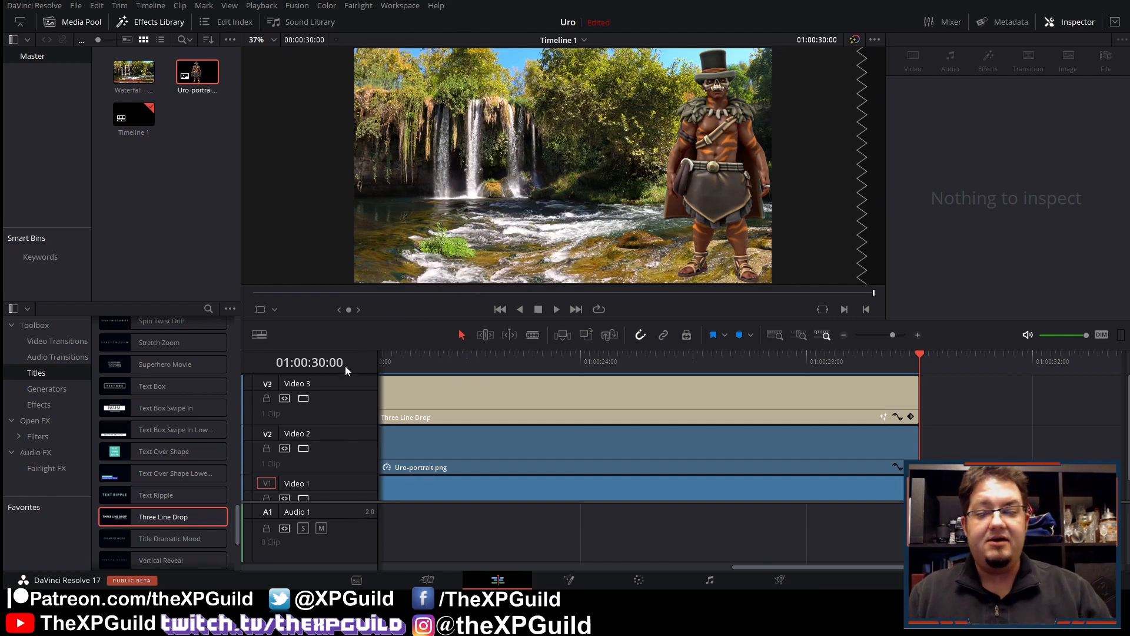
{"action": "scroll", "coordinate": [215, 398], "scroll_direction": "up", "scroll_amount": 10}
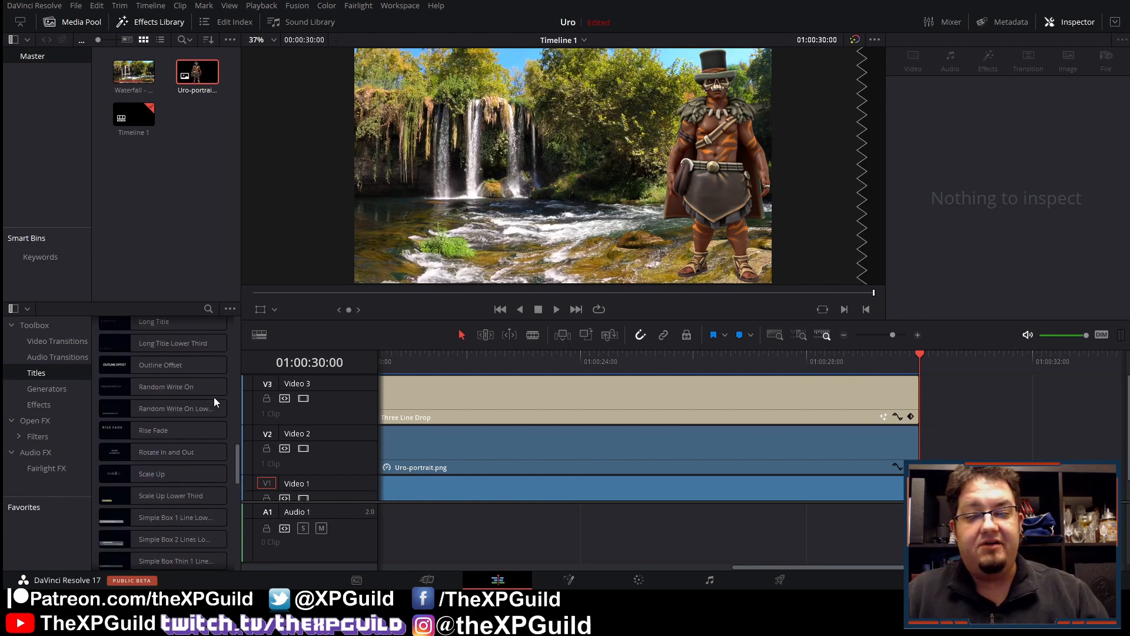
{"action": "scroll", "coordinate": [217, 406], "scroll_direction": "up", "scroll_amount": 5}
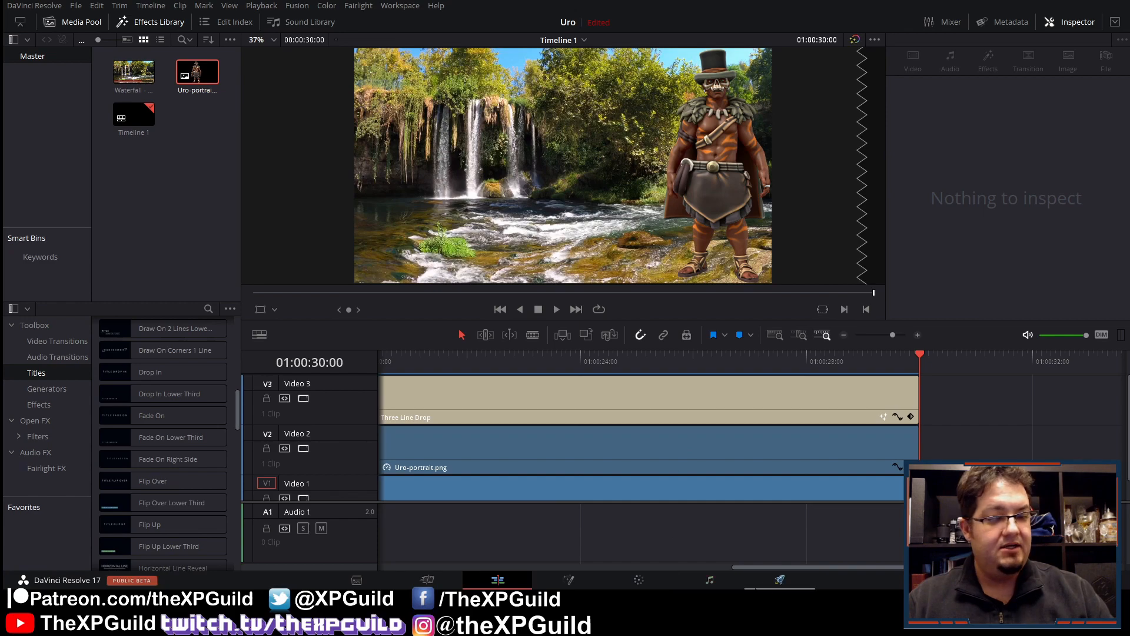
- Switch to the delivery workspace and review the custom render's filename, location, format, codec, resolution, frame rate and quality settings
{"action": "left_click", "coordinate": [780, 579]}
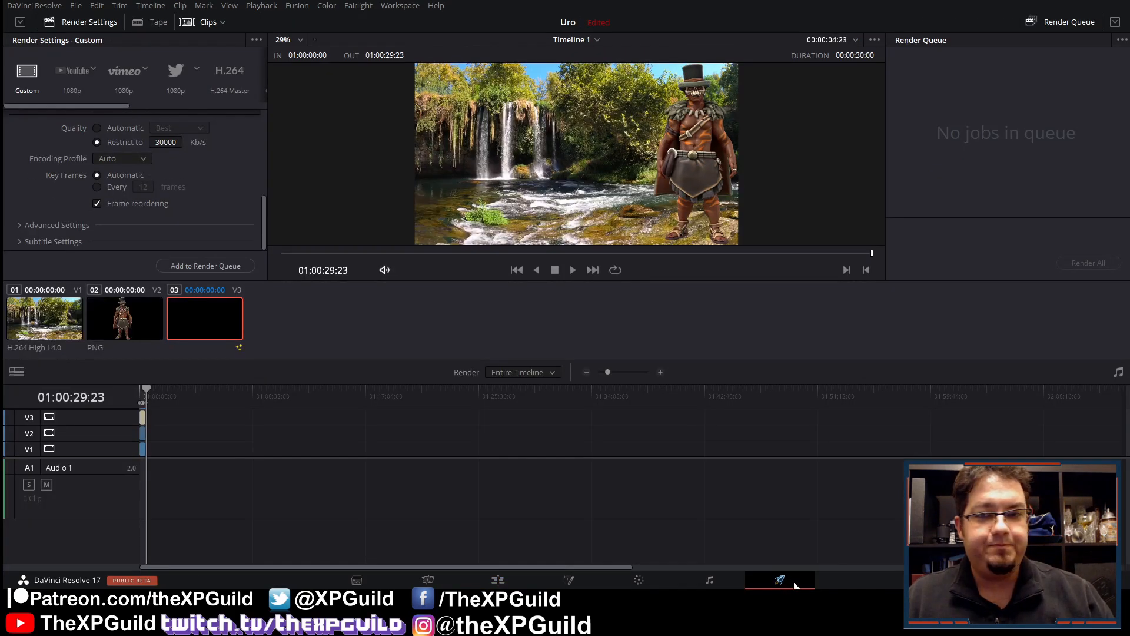
{"action": "scroll", "coordinate": [157, 174], "scroll_direction": "up", "scroll_amount": 5}
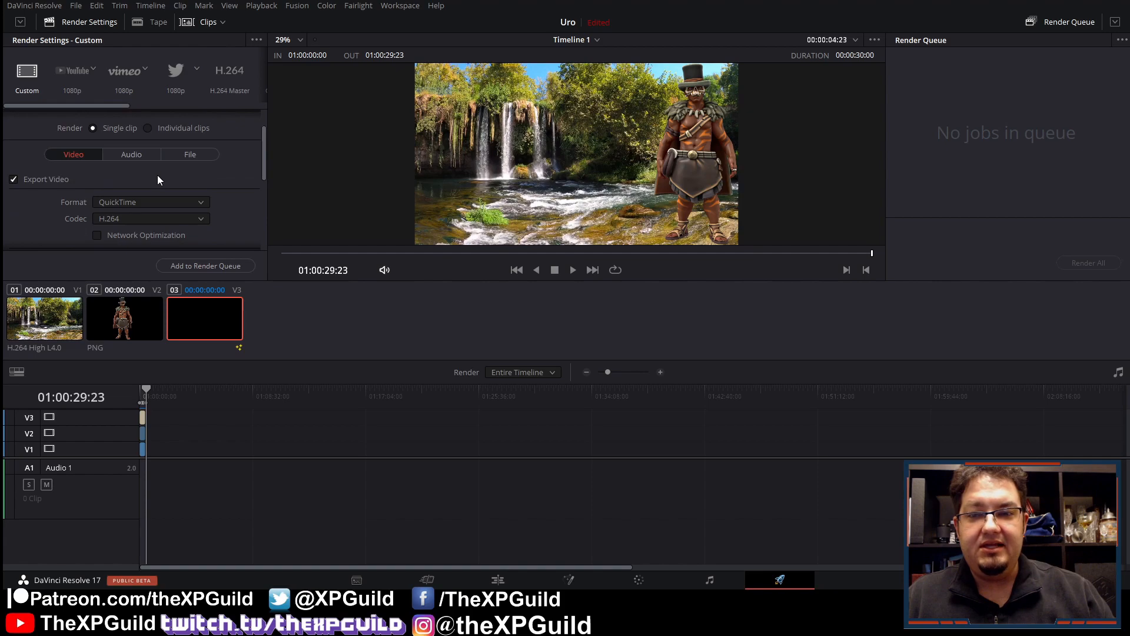
{"action": "scroll", "coordinate": [178, 217], "scroll_direction": "down", "scroll_amount": 1}
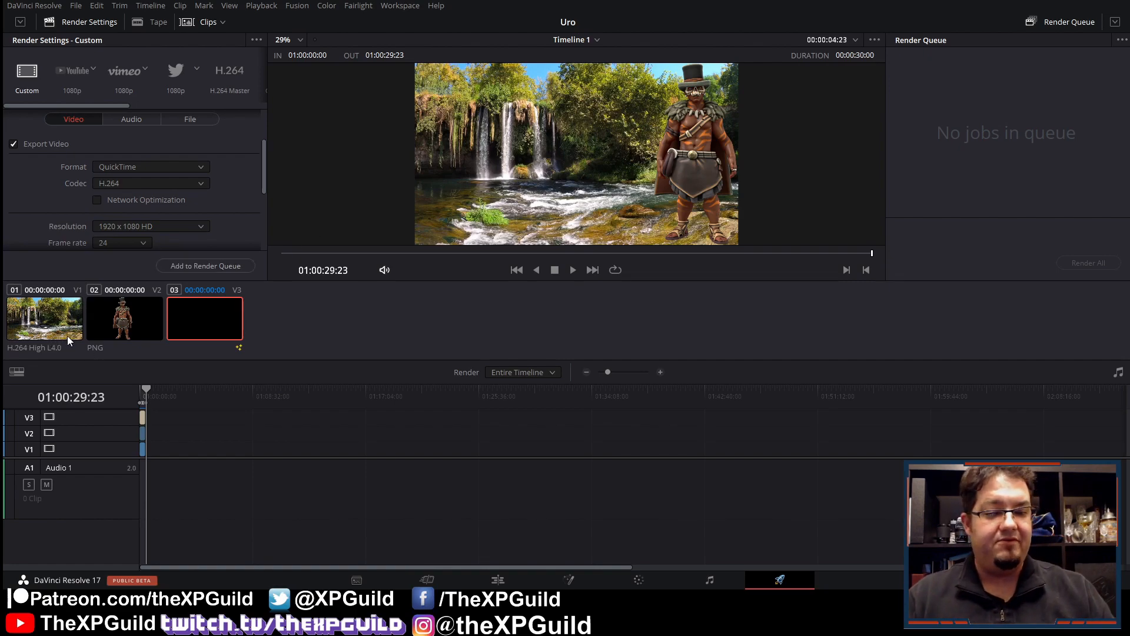
{"action": "scroll", "coordinate": [164, 215], "scroll_direction": "up", "scroll_amount": 3}
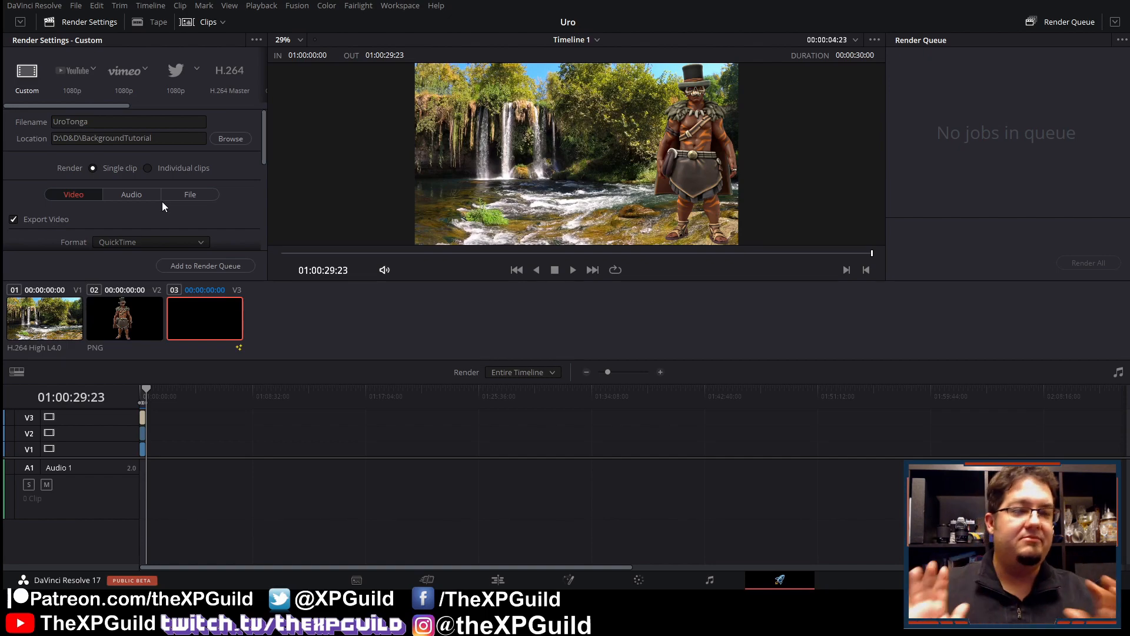
{"action": "scroll", "coordinate": [177, 164], "scroll_direction": "down", "scroll_amount": 2}
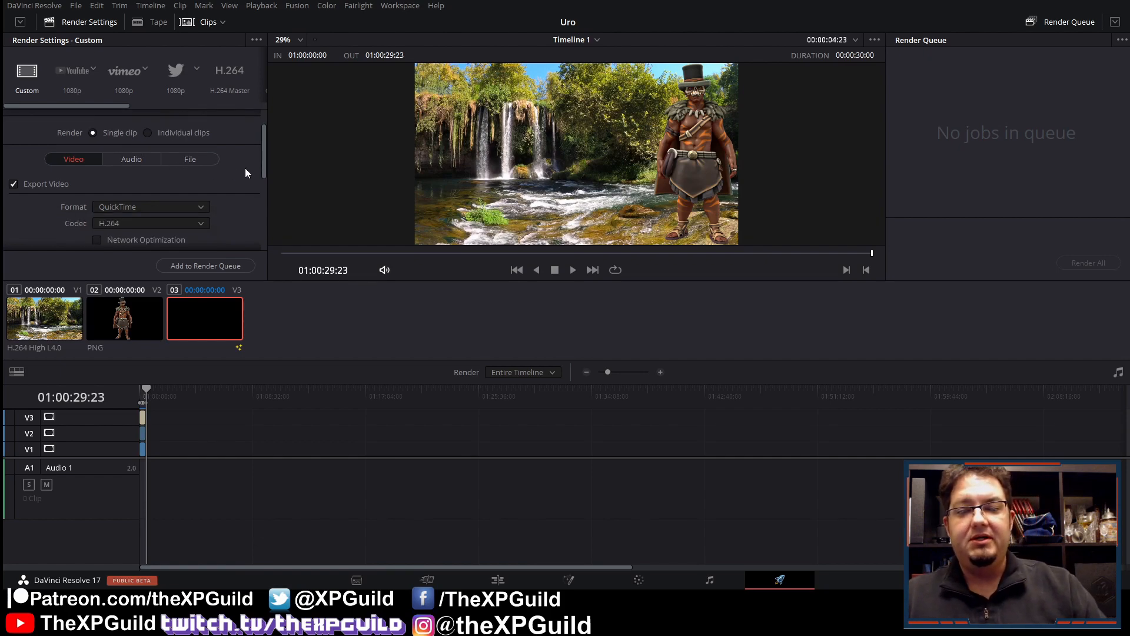
{"action": "scroll", "coordinate": [241, 167], "scroll_direction": "up", "scroll_amount": 2}
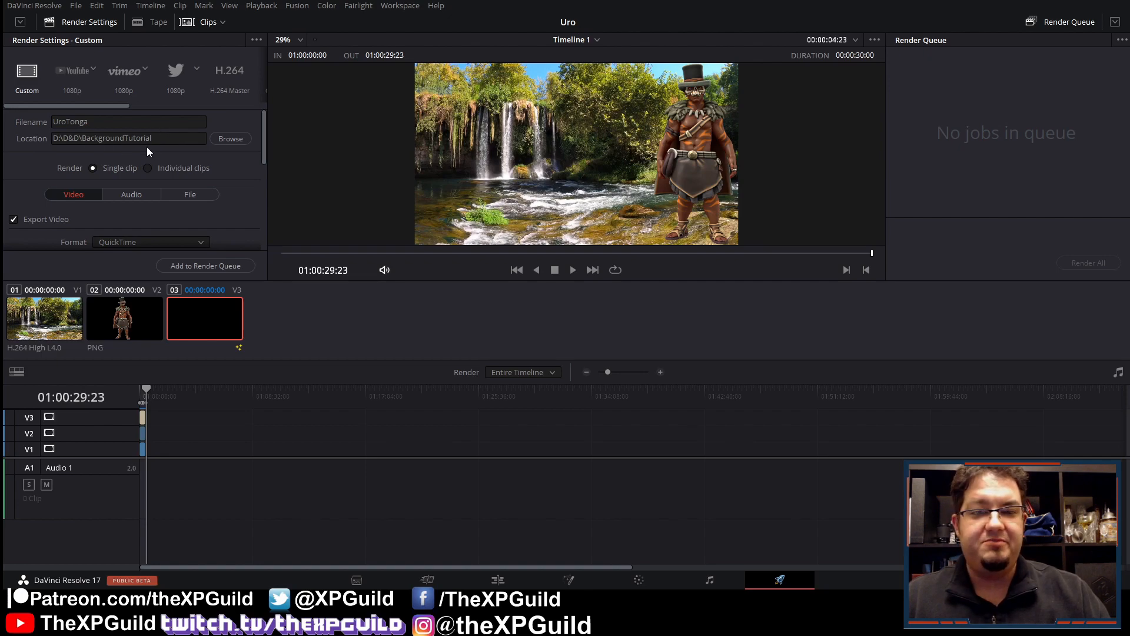
{"action": "scroll", "coordinate": [148, 148], "scroll_direction": "down", "scroll_amount": 1}
{"action": "scroll", "coordinate": [223, 162], "scroll_direction": "down", "scroll_amount": 1}
{"action": "scroll", "coordinate": [235, 173], "scroll_direction": "down", "scroll_amount": 2}
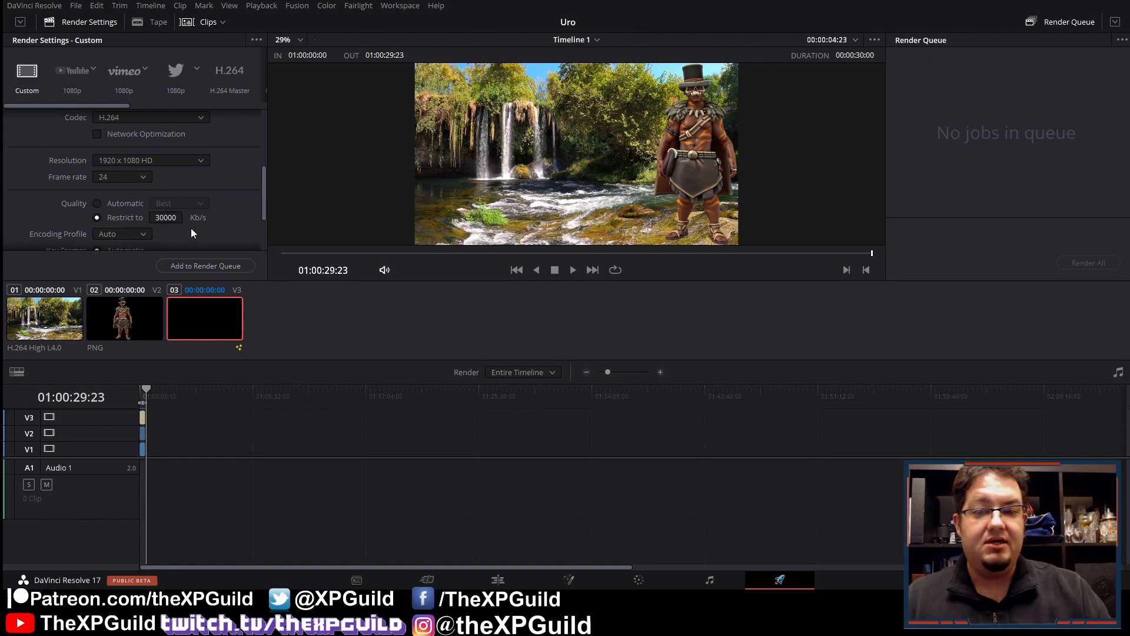
{"action": "scroll", "coordinate": [211, 210], "scroll_direction": "down", "scroll_amount": 4}
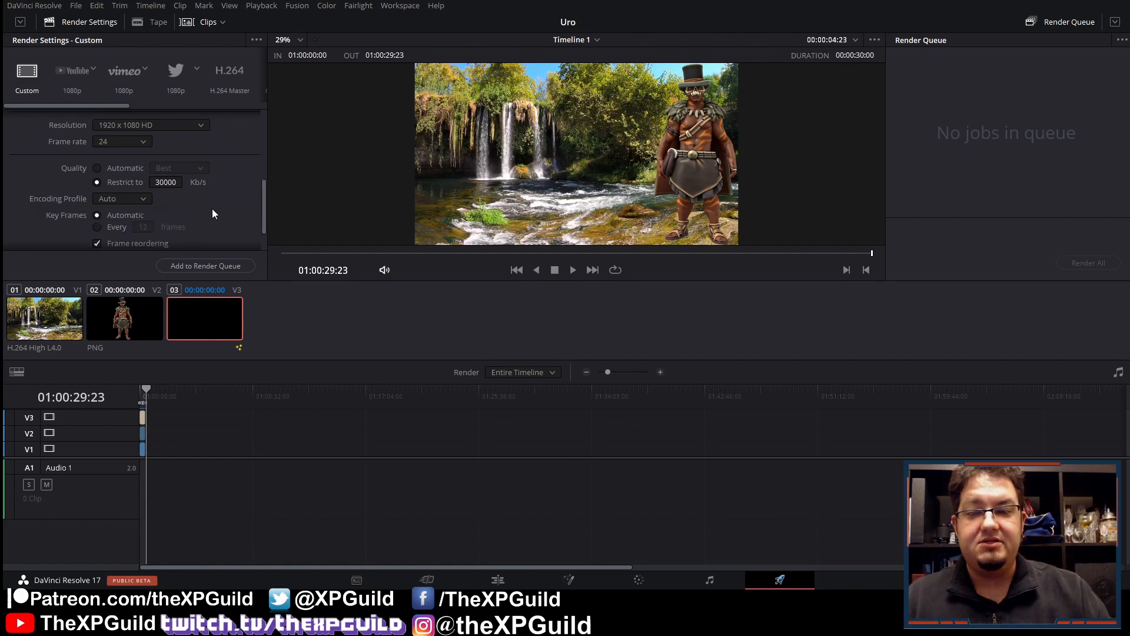